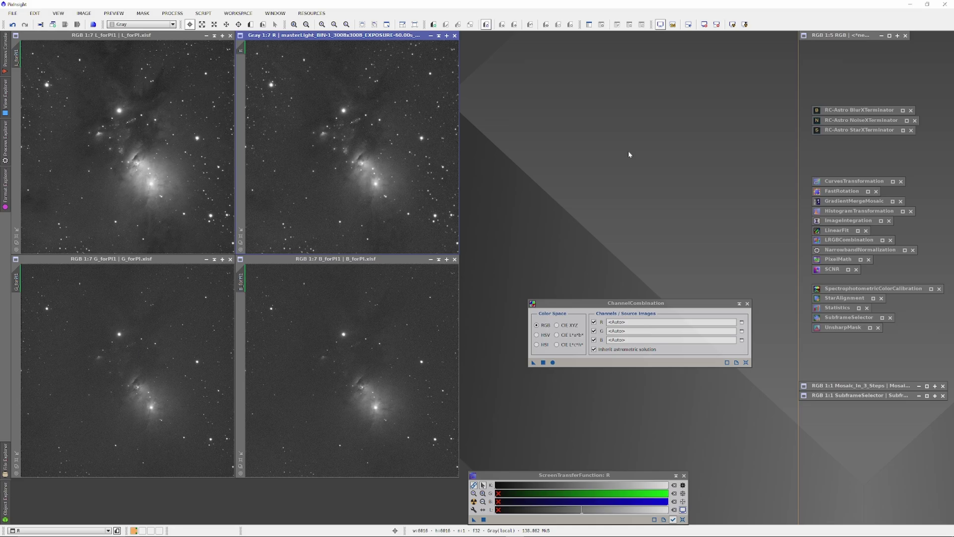
# Minimise the R and B channel images and move the B icons apart to uncover B_registered
pyautogui.click(430, 35)
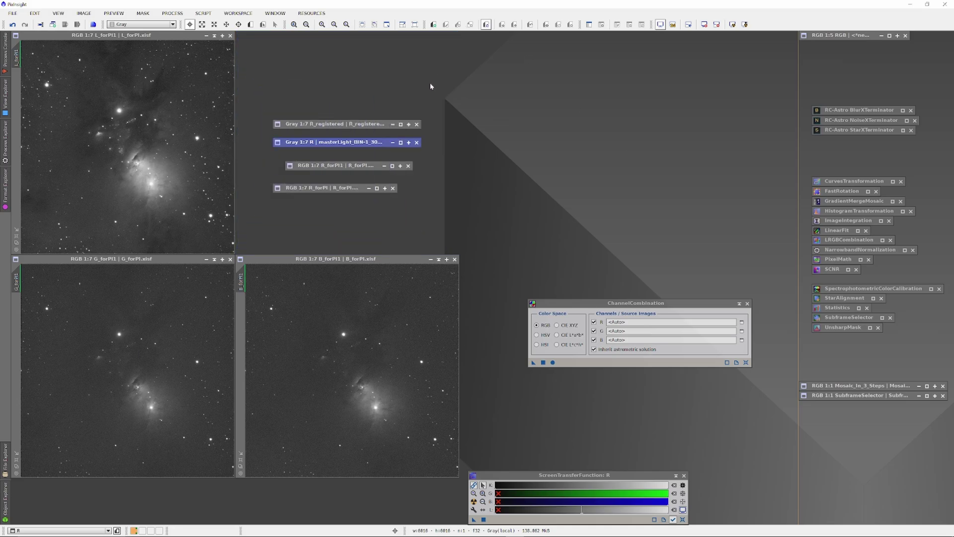
pyautogui.click(431, 259)
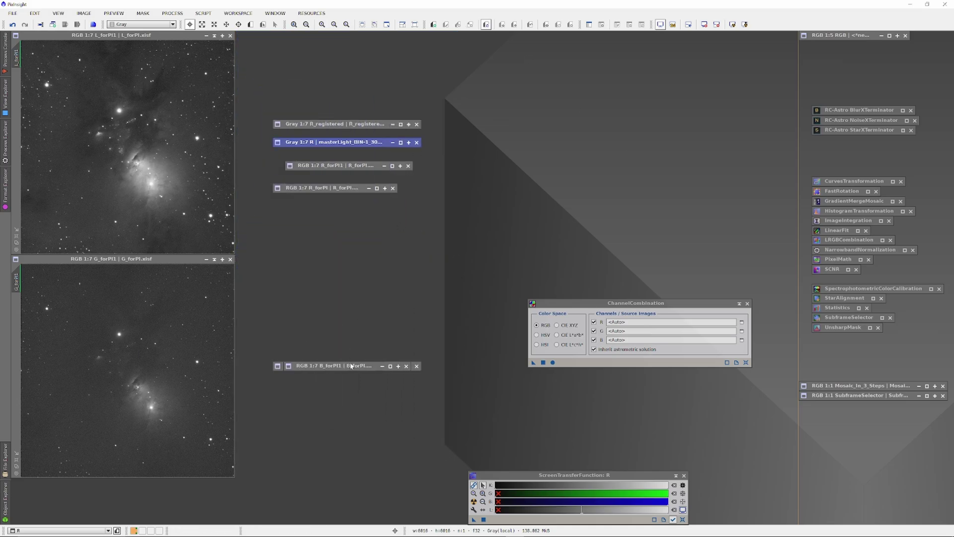
pyautogui.moveTo(354, 366); pyautogui.dragTo(343, 335)
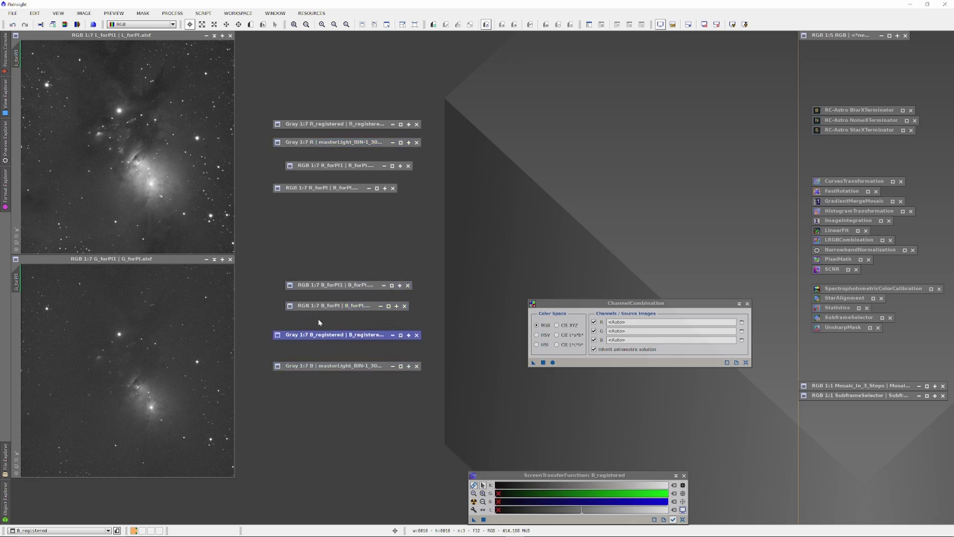
pyautogui.click(214, 259)
# Minimise the G image, uncover G_registered, and drop R_registered into the red channel slot
pyautogui.click(201, 263)
pyautogui.moveTo(130, 368); pyautogui.dragTo(124, 330)
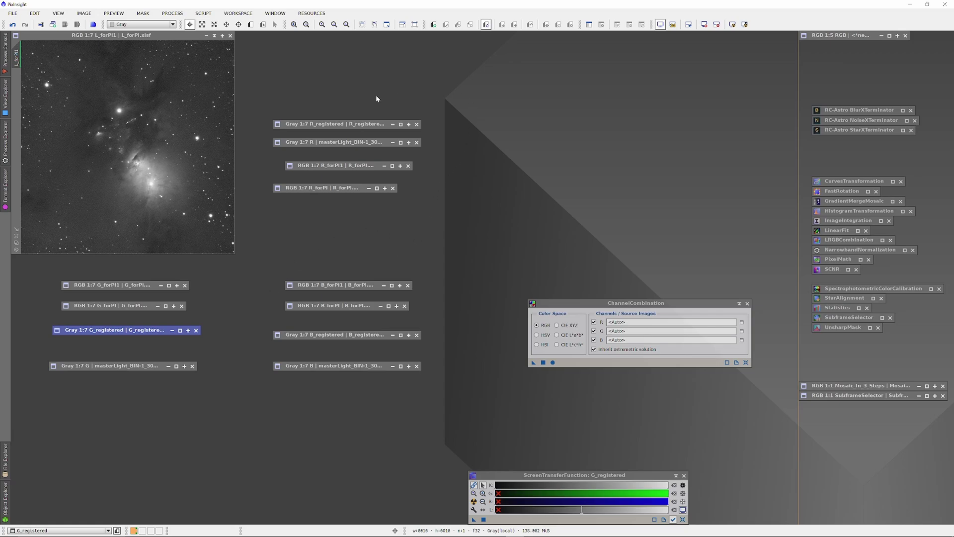
pyautogui.moveTo(355, 124); pyautogui.dragTo(635, 321)
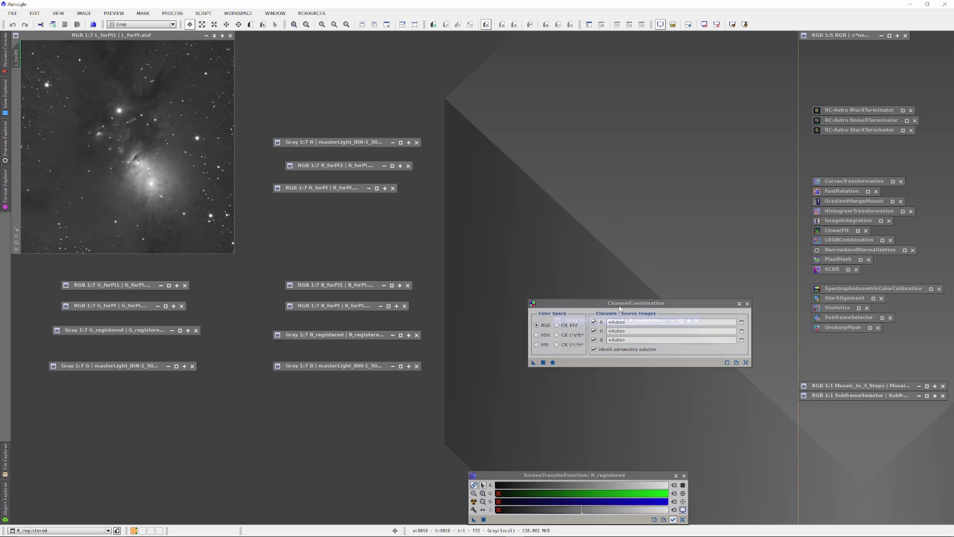
pyautogui.moveTo(617, 301); pyautogui.dragTo(335, 121)
# Restore R, G and B_registered and combine them as red, green and blue channels into Image25
pyautogui.doubleClick(335, 119)
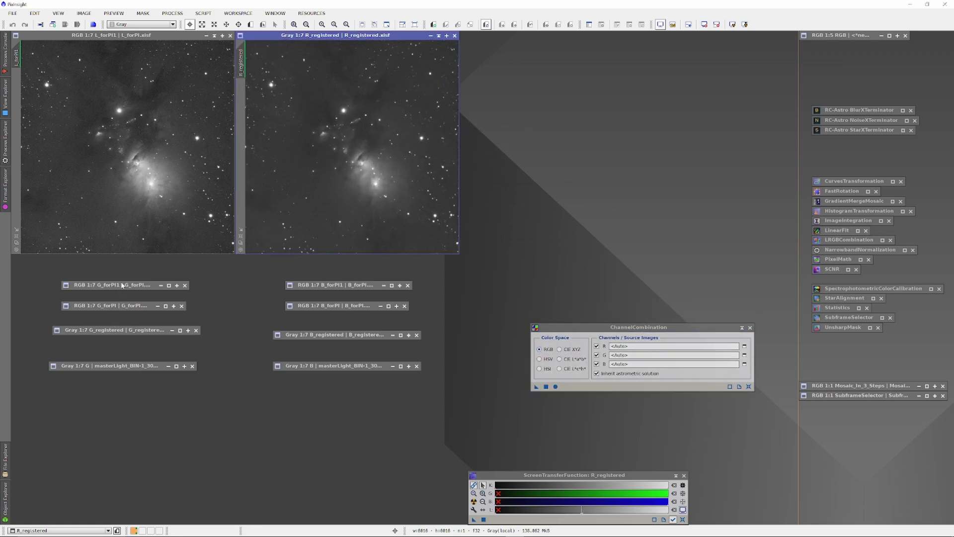
pyautogui.doubleClick(106, 330)
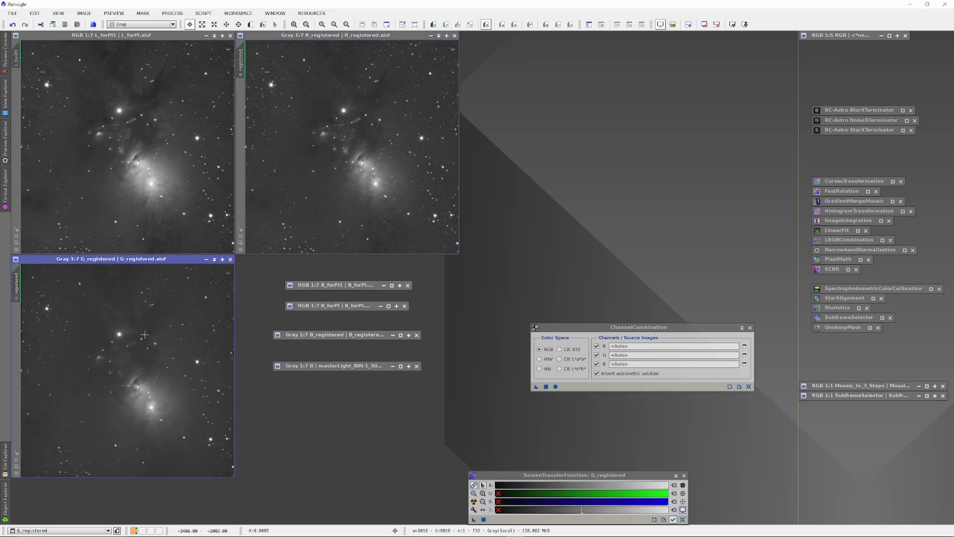
pyautogui.doubleClick(345, 336)
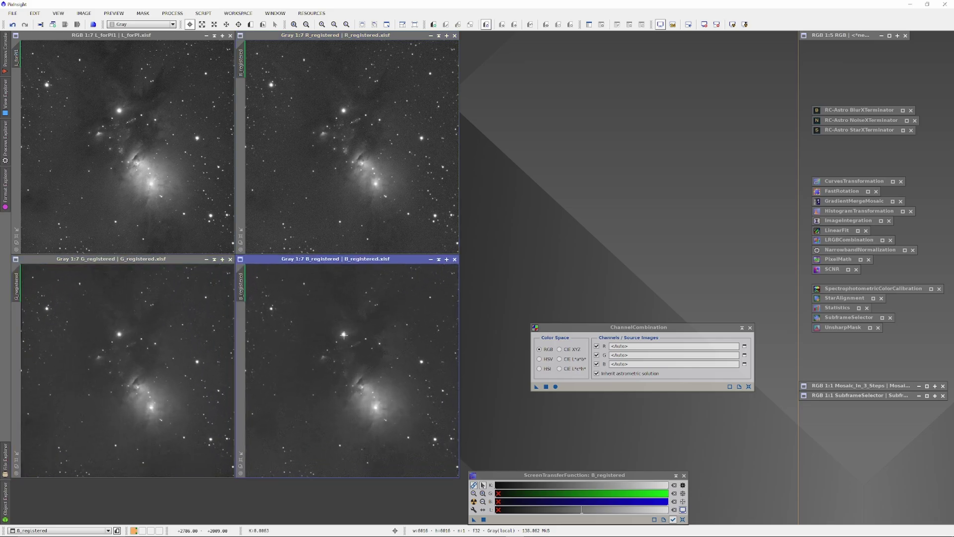
pyautogui.moveTo(242, 65); pyautogui.dragTo(601, 200)
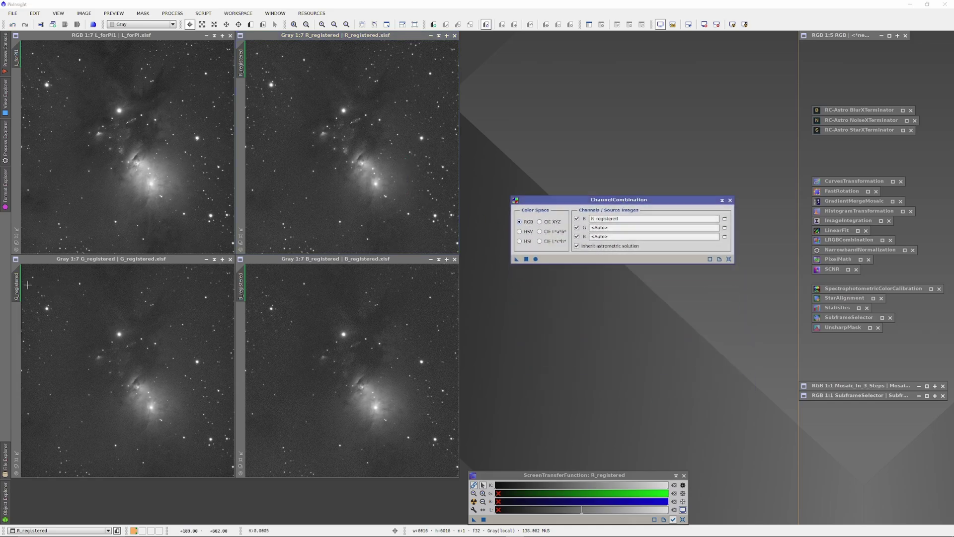
pyautogui.moveTo(17, 287); pyautogui.dragTo(618, 227)
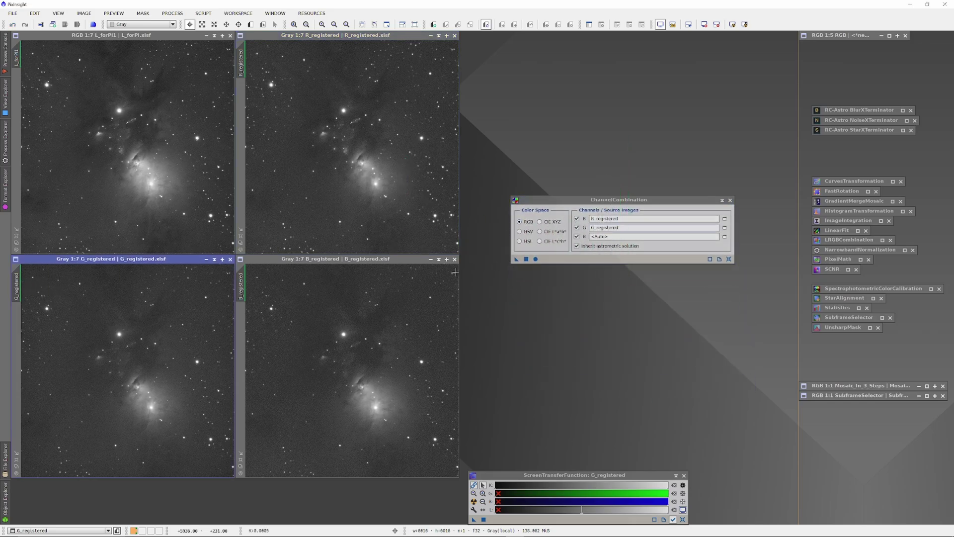
pyautogui.moveTo(242, 288); pyautogui.dragTo(638, 236)
pyautogui.click(536, 259)
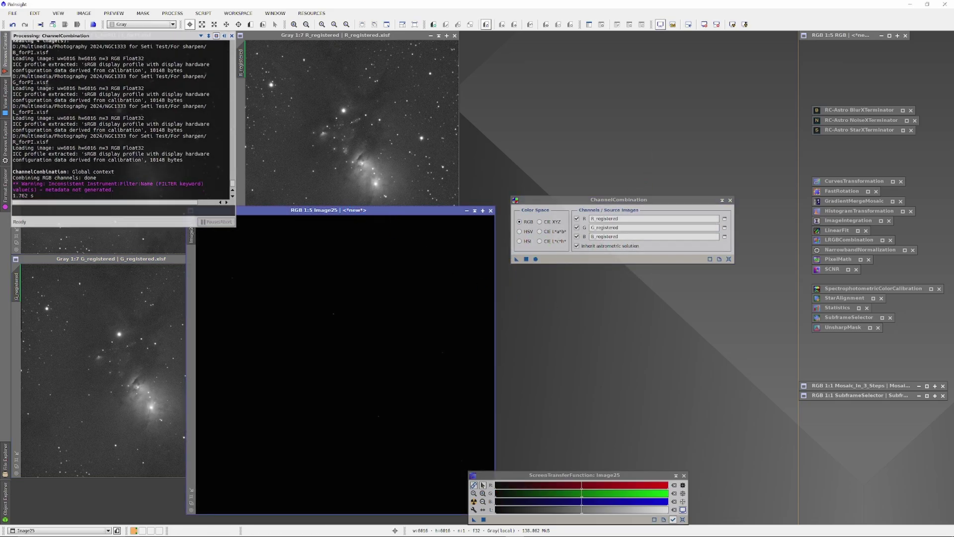
# Move the newly combined colour image up and to the left
pyautogui.moveTo(397, 211); pyautogui.dragTo(344, 134)
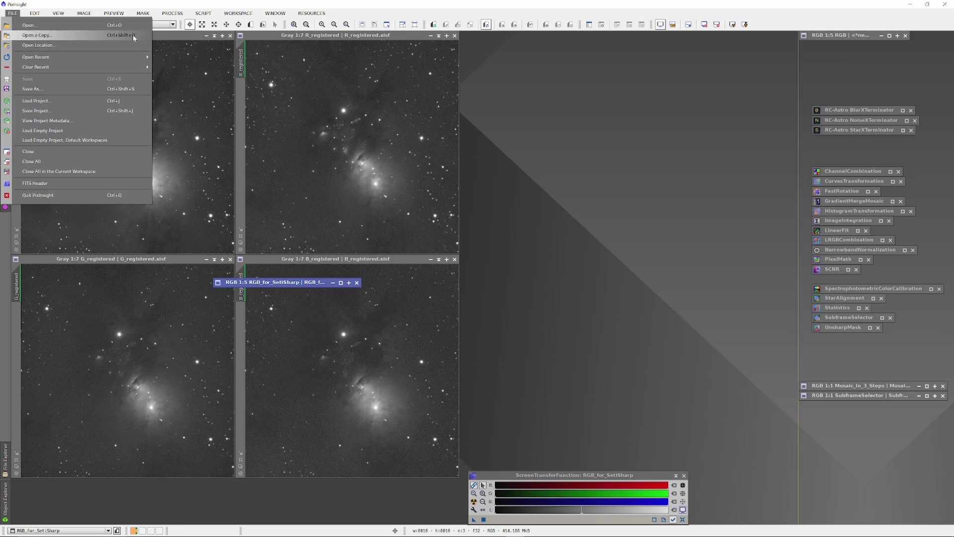
# Open L_forPI2 and StarXTerminator with Generate Star Image and Unscreen Stars turned off
pyautogui.click(164, 59)
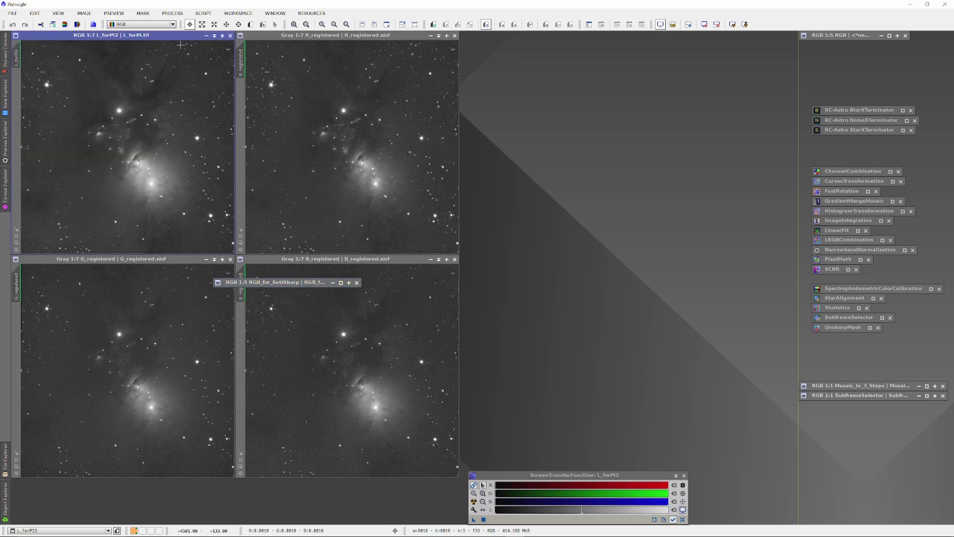
pyautogui.doubleClick(867, 132)
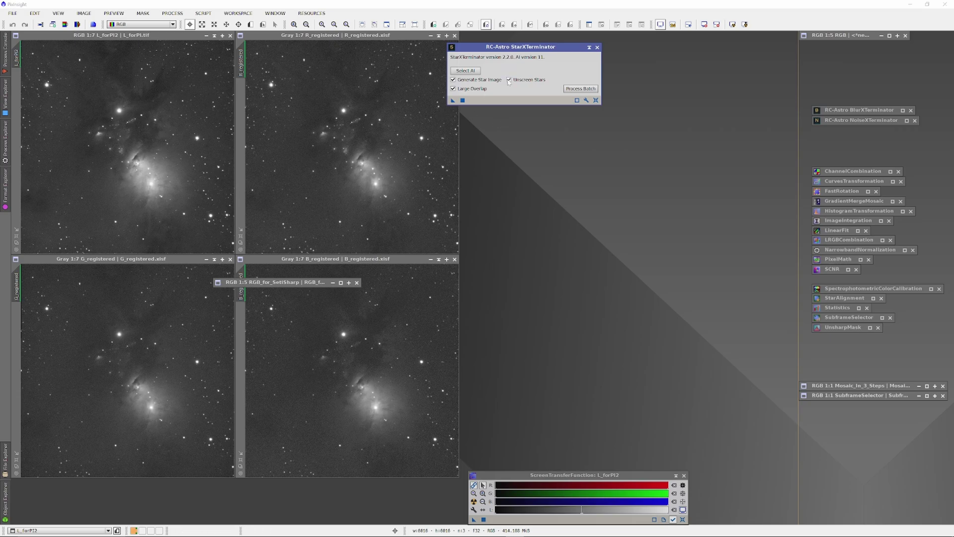
pyautogui.click(510, 80)
pyautogui.click(486, 80)
# Select the StarXTerminator.11.pb AI model and apply star removal to L_forPI2
pyautogui.click(466, 71)
pyautogui.click(598, 106)
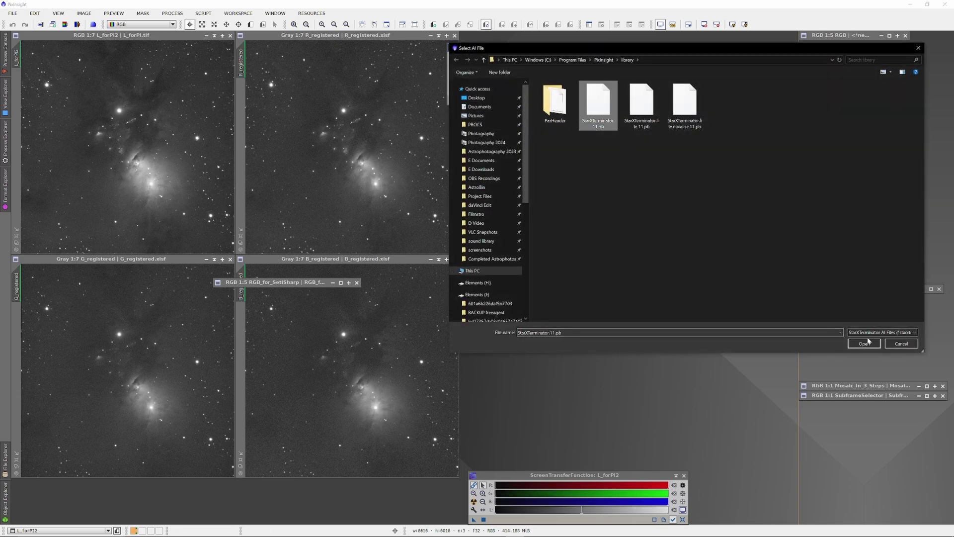
pyautogui.click(864, 343)
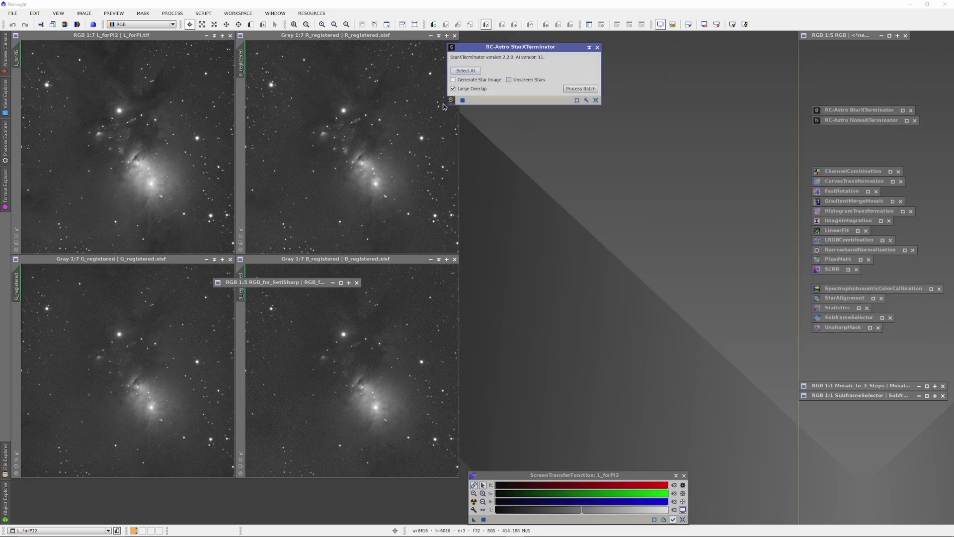
pyautogui.moveTo(453, 100); pyautogui.dragTo(120, 139)
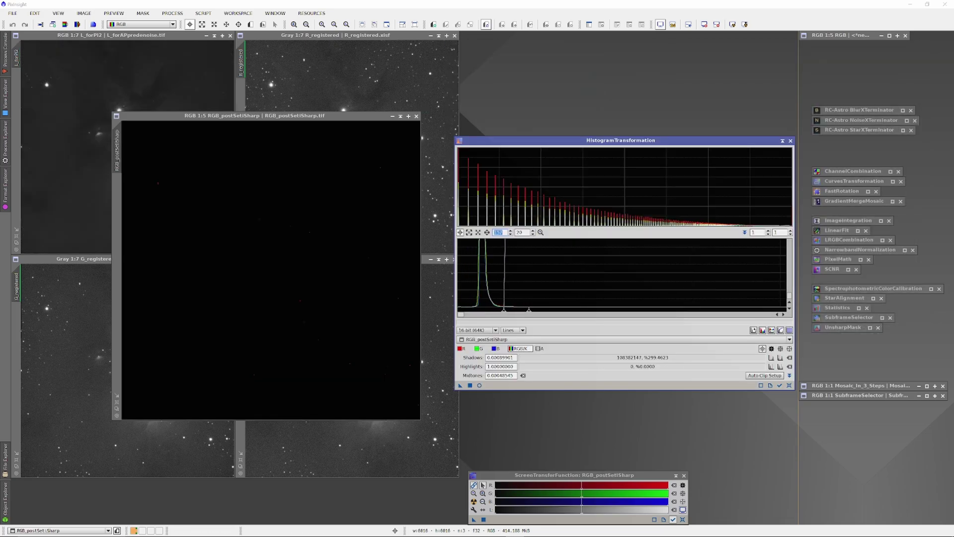
# Lower the shadows clipping to 0.00036874, open a real-time preview, and zoom the histogram to 999
pyautogui.scroll(3, 521, 298)
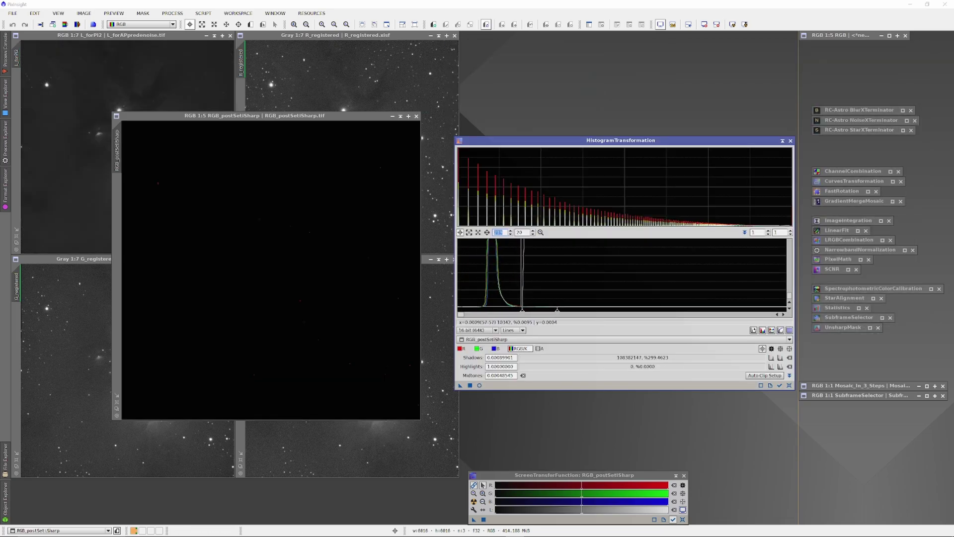
pyautogui.moveTo(522, 312)
pyautogui.mouseDown()
pyautogui.moveTo(484, 312)
pyautogui.moveTo(511, 312)
pyautogui.mouseUp()
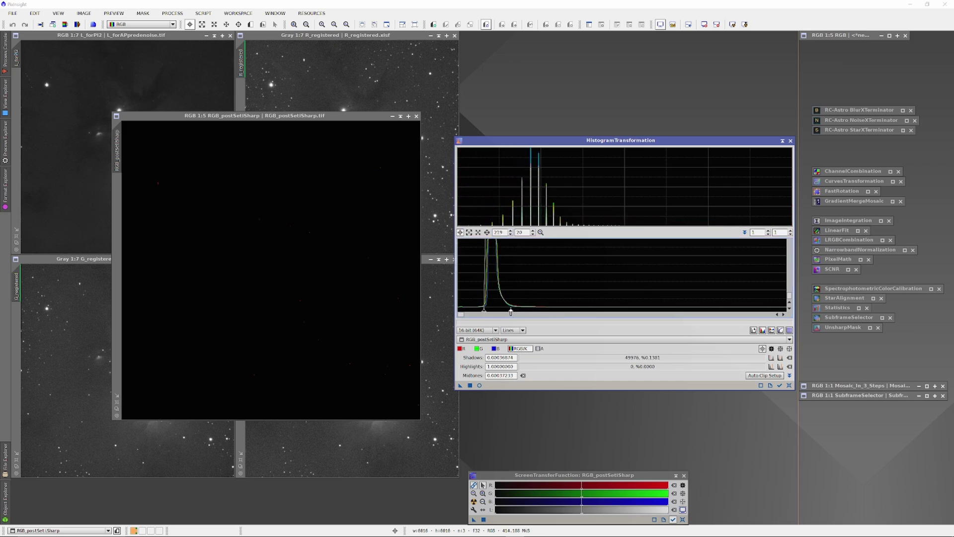
pyautogui.click(480, 385)
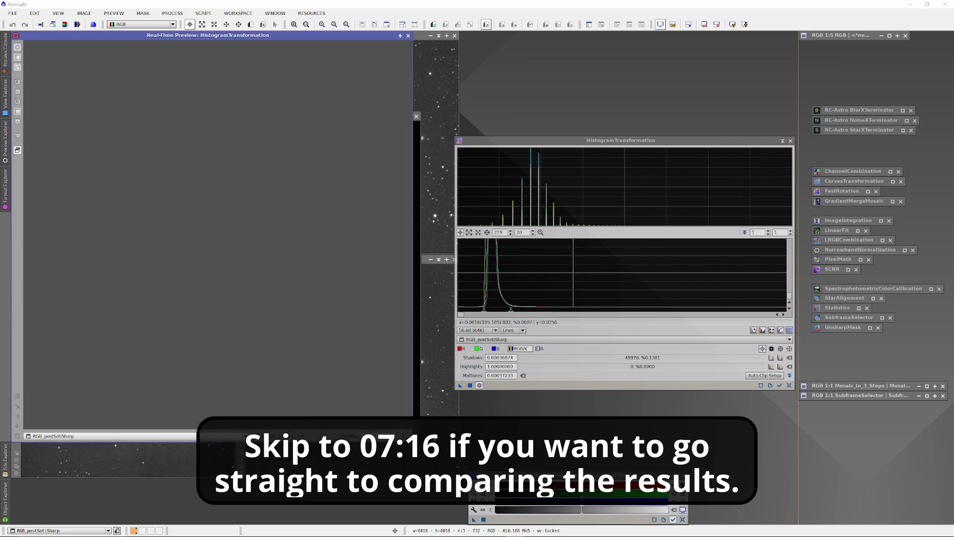
pyautogui.moveTo(331, 37); pyautogui.dragTo(366, 66)
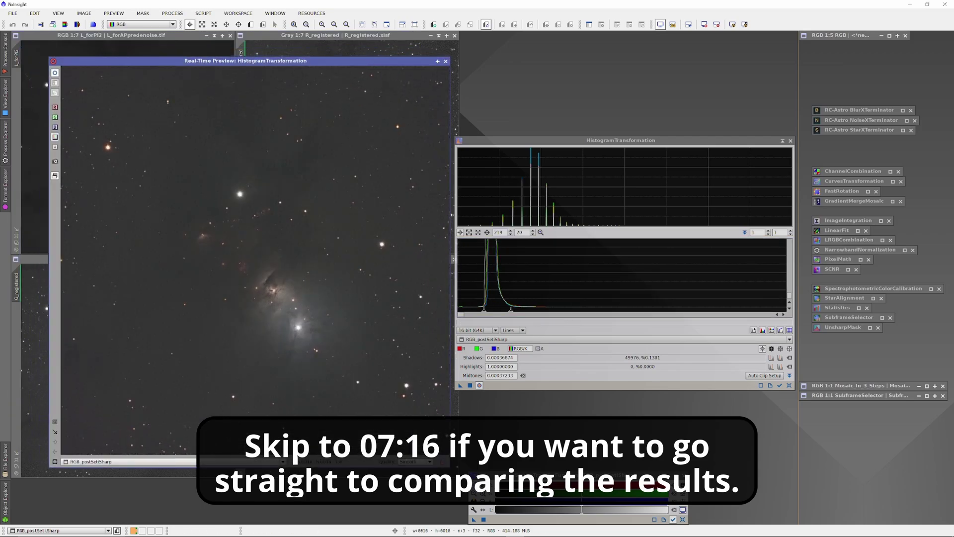
pyautogui.doubleClick(499, 232)
pyautogui.write('99')
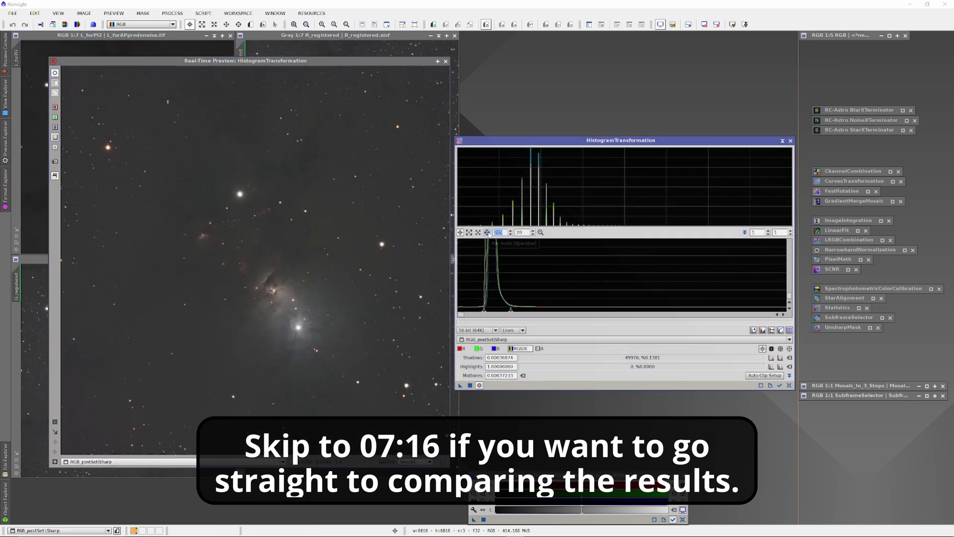
pyautogui.press('Return')
pyautogui.write('99')
pyautogui.press('Return')
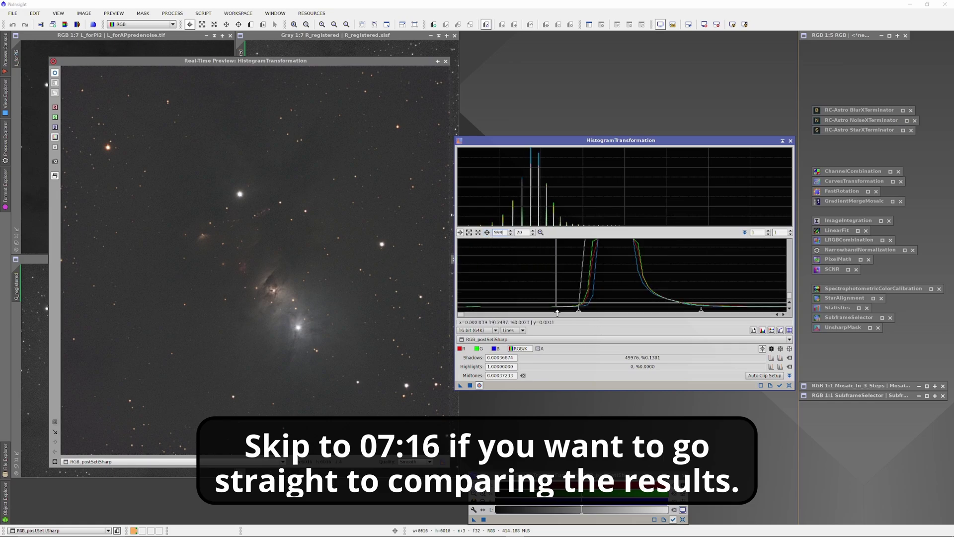
# Raise shadows slightly, pull midtones left, close the preview, and apply the stretch to RGB_postSetiSharp
pyautogui.click(580, 314)
pyautogui.click(580, 314)
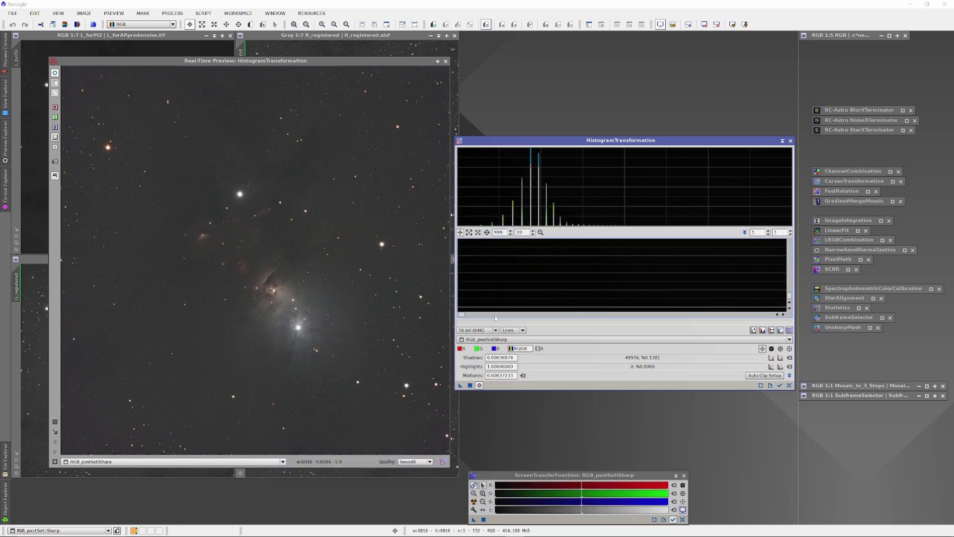
pyautogui.click(462, 315)
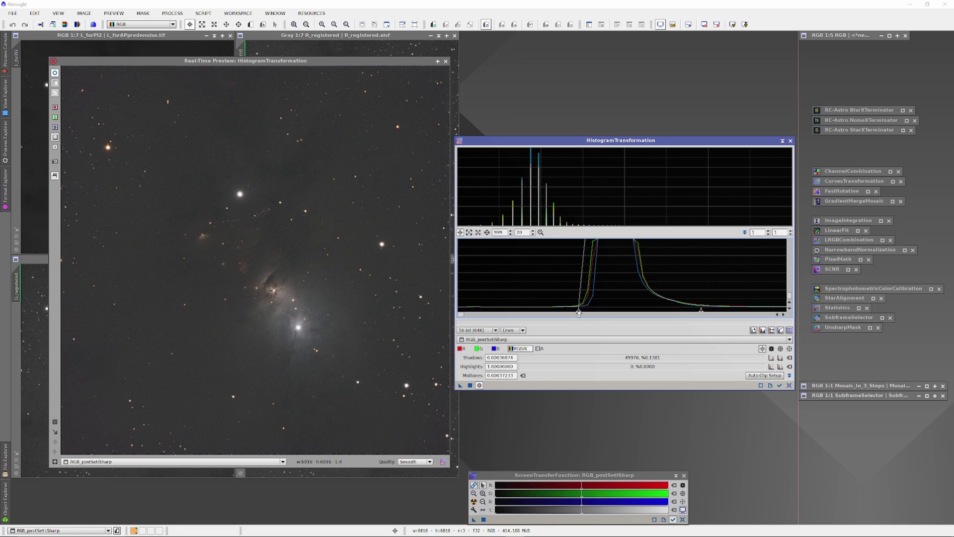
pyautogui.moveTo(579, 311); pyautogui.dragTo(588, 313)
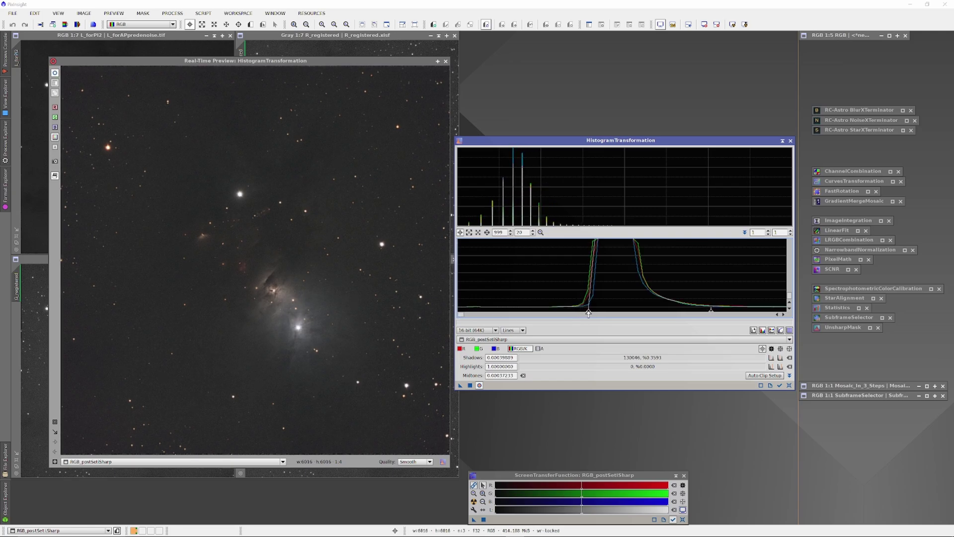
pyautogui.moveTo(713, 310); pyautogui.dragTo(671, 315)
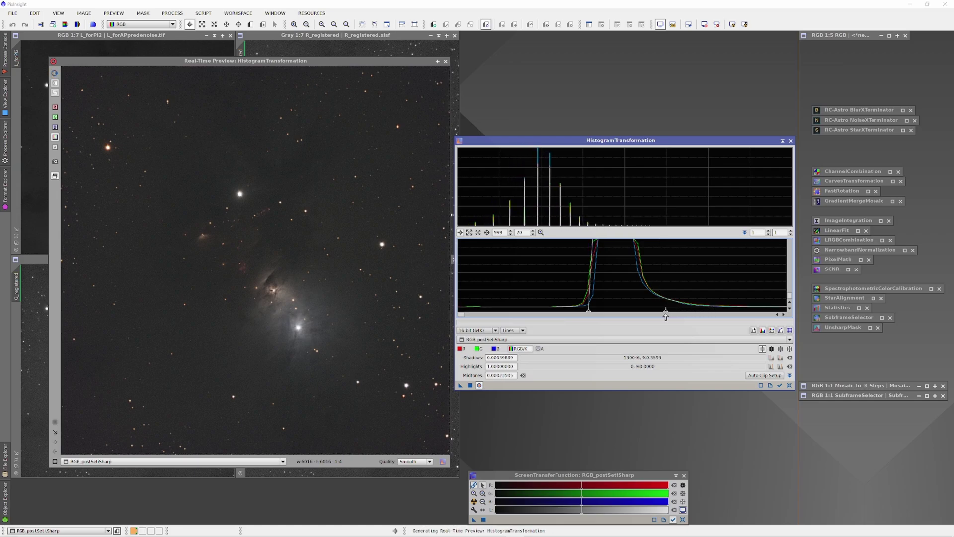
pyautogui.moveTo(666, 316); pyautogui.dragTo(668, 315)
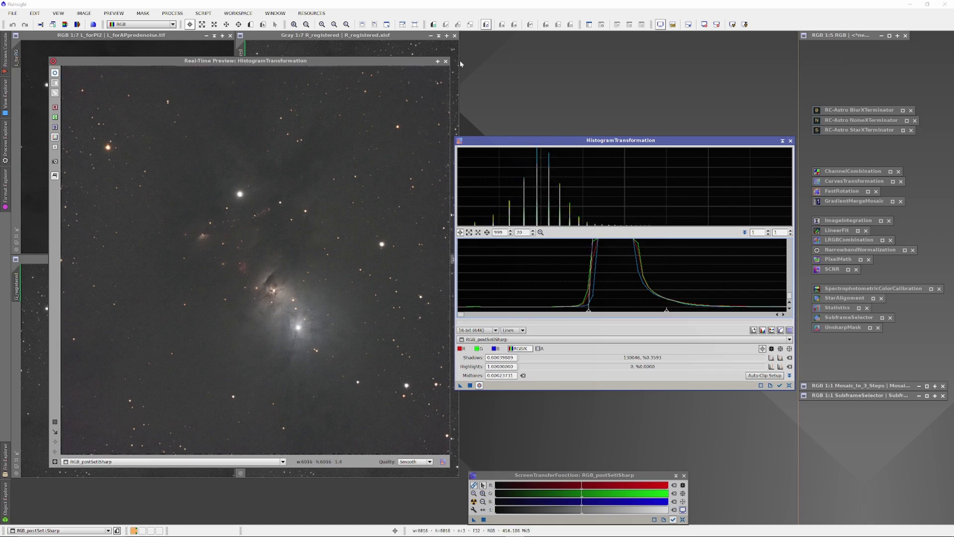
pyautogui.click(445, 60)
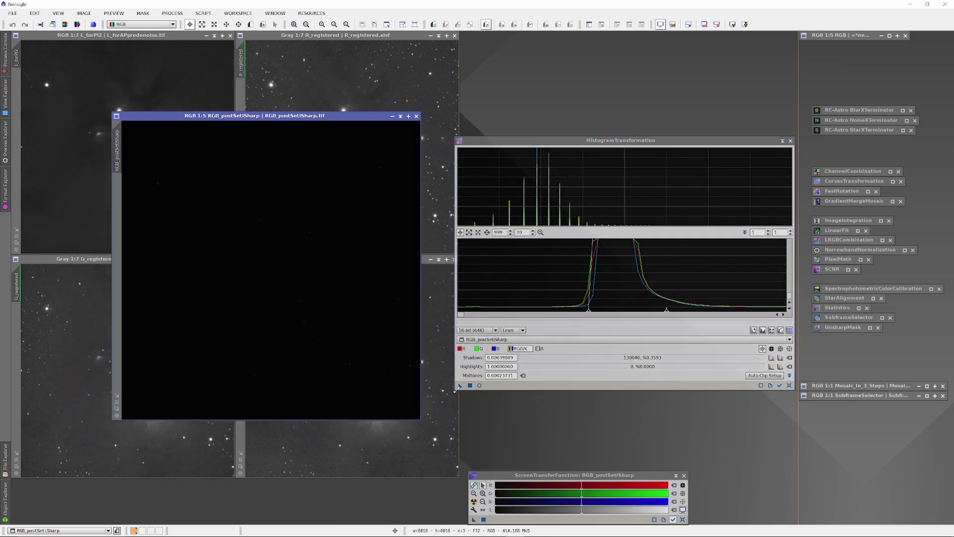
pyautogui.moveTo(460, 385); pyautogui.dragTo(407, 376)
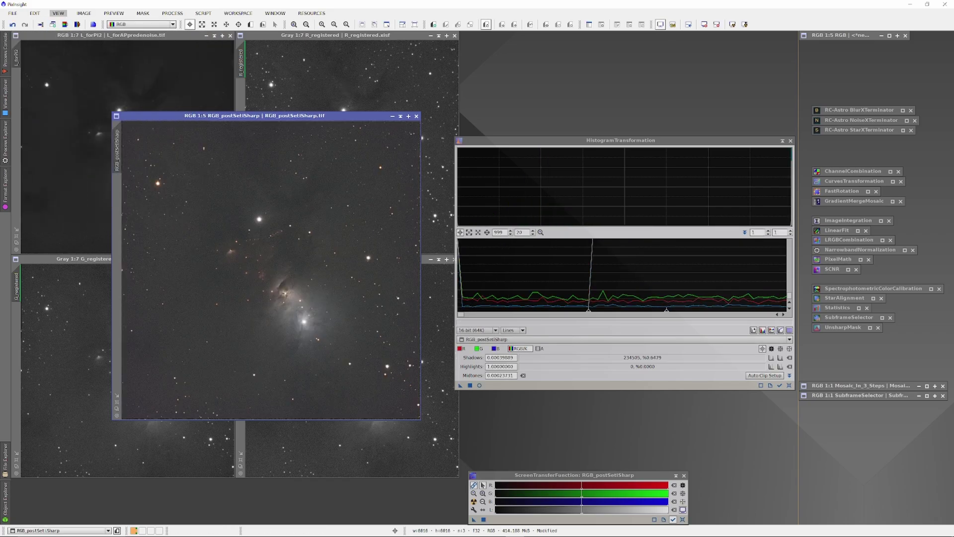
# Save As with _forAPpreDenoise appended to the name, keeping 32-bit IEEE 754 floating point TIFF
pyautogui.click(12, 13)
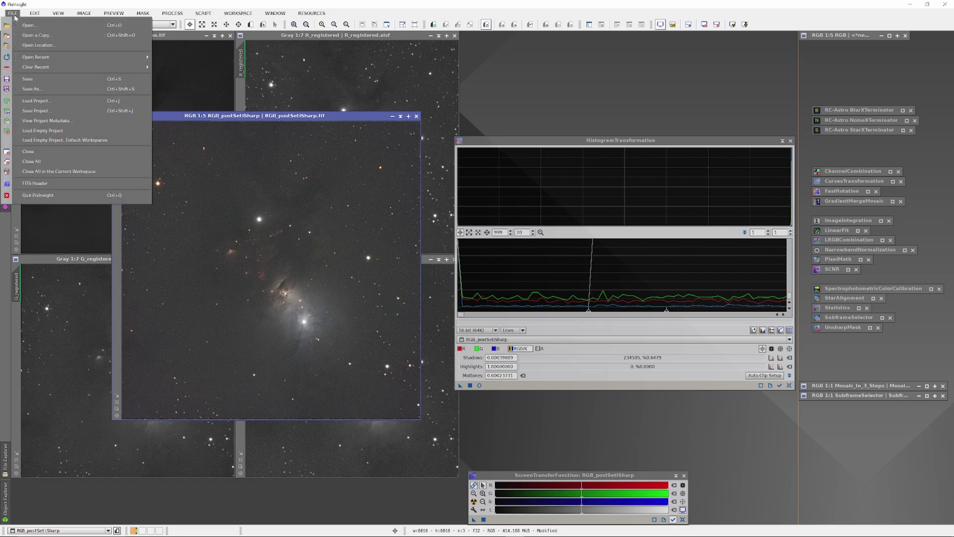
pyautogui.click(30, 89)
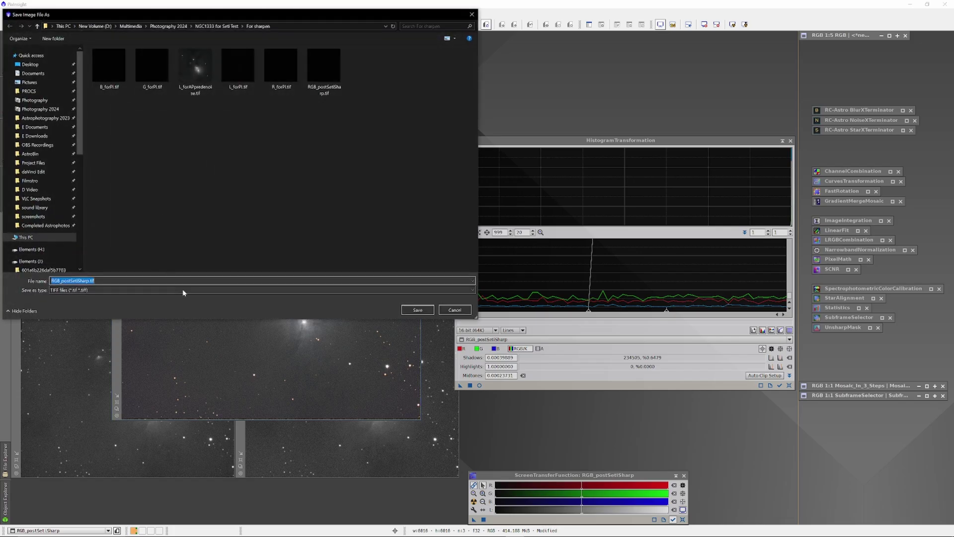
pyautogui.click(91, 281)
pyautogui.press('BackSpace')
pyautogui.press('BackSpace')
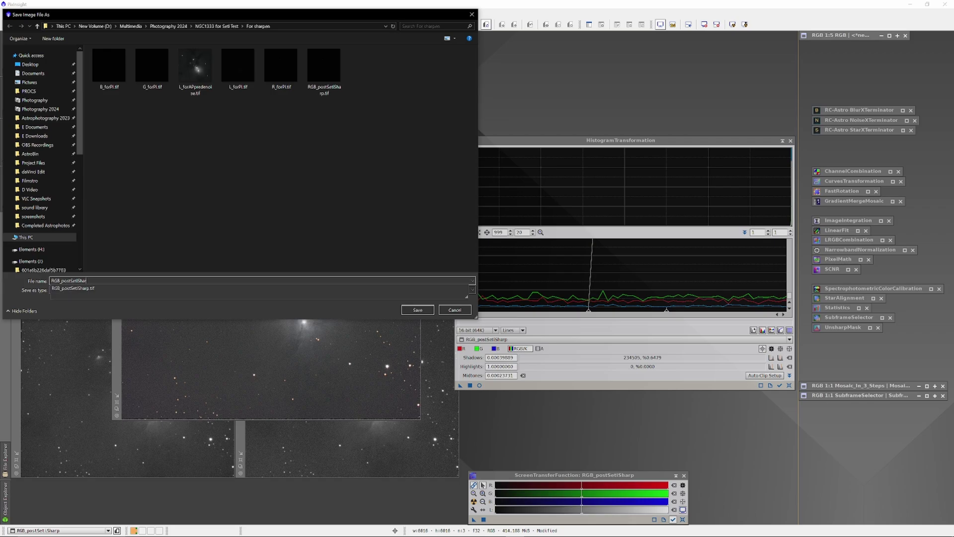
pyautogui.write('_forAP')
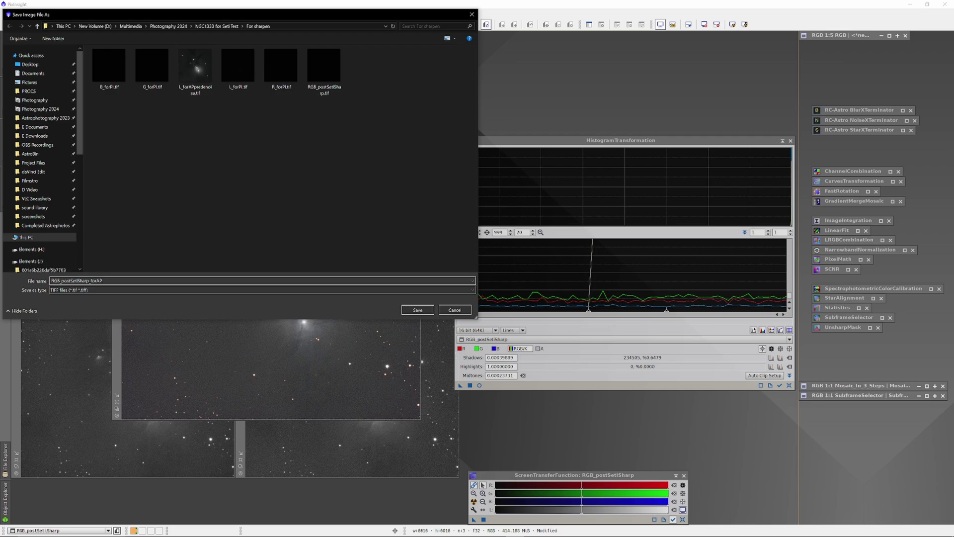
pyautogui.write('preDenoise')
pyautogui.press('Return')
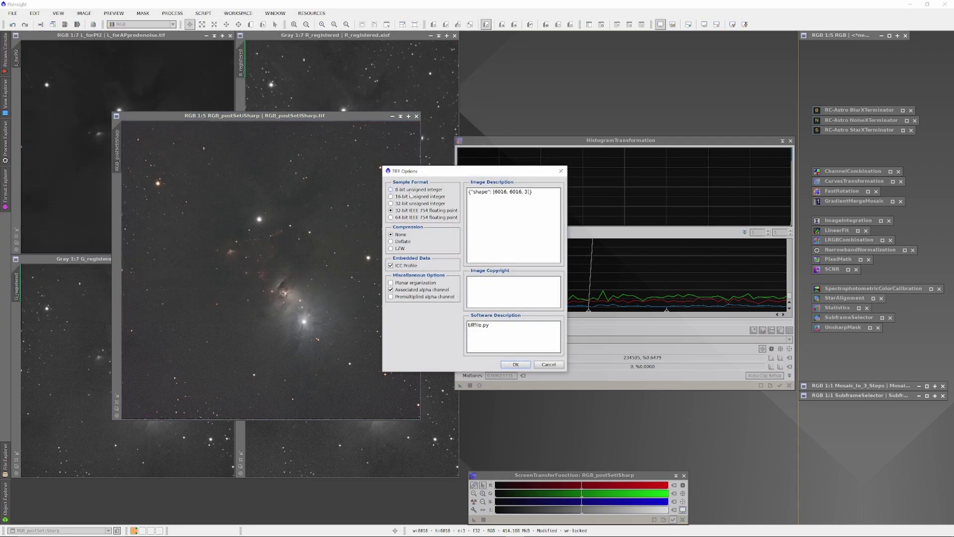
pyautogui.click(515, 364)
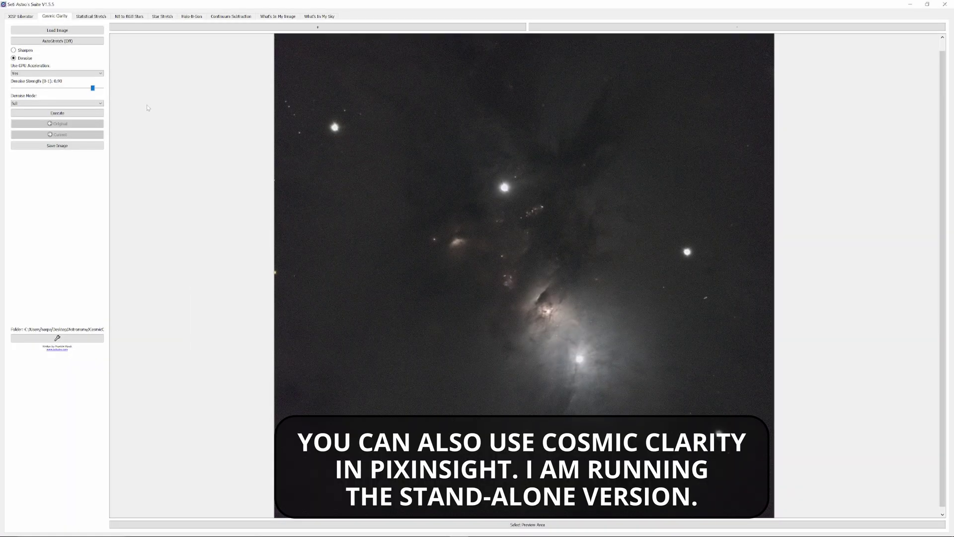
# Run Cosmic Clarity Denoise at strength 0.90 and save the result
pyautogui.click(80, 114)
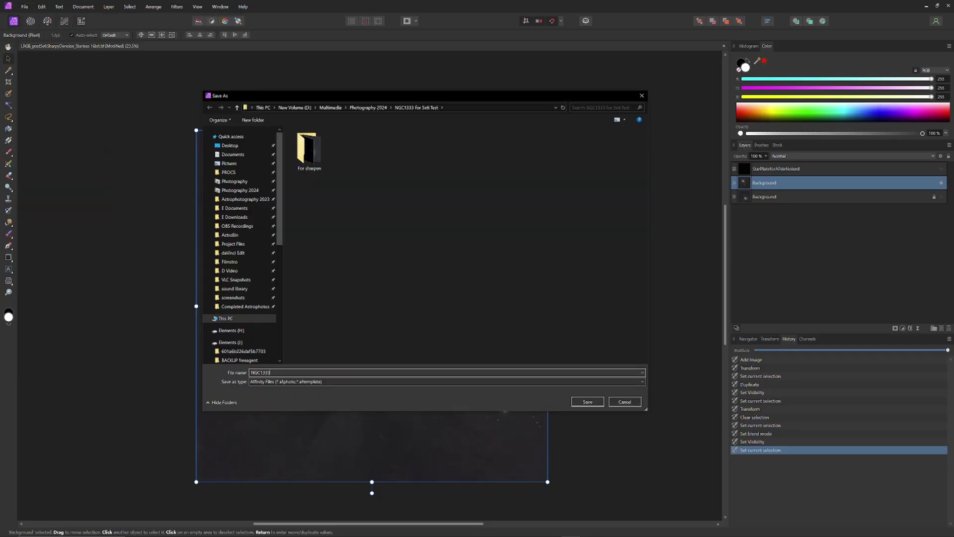
pyautogui.press('Return')
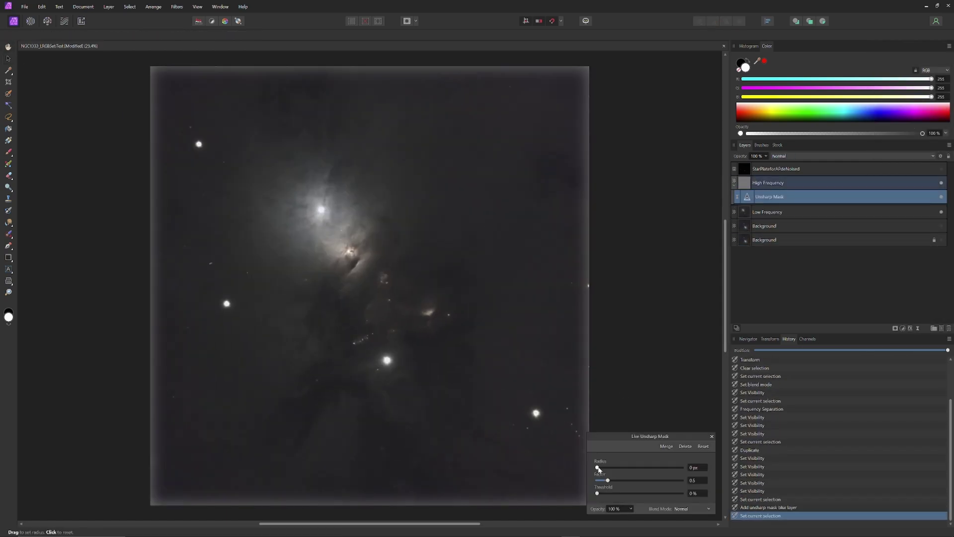
# Set Unsharp Mask radius and factor and High Pass radius 0.4 px, then paint the nebula into the Unsharp Mask mask
pyautogui.moveTo(597, 468)
pyautogui.mouseDown()
pyautogui.moveTo(624, 467)
pyautogui.moveTo(607, 467)
pyautogui.mouseUp()
pyautogui.moveTo(608, 480); pyautogui.dragTo(611, 481)
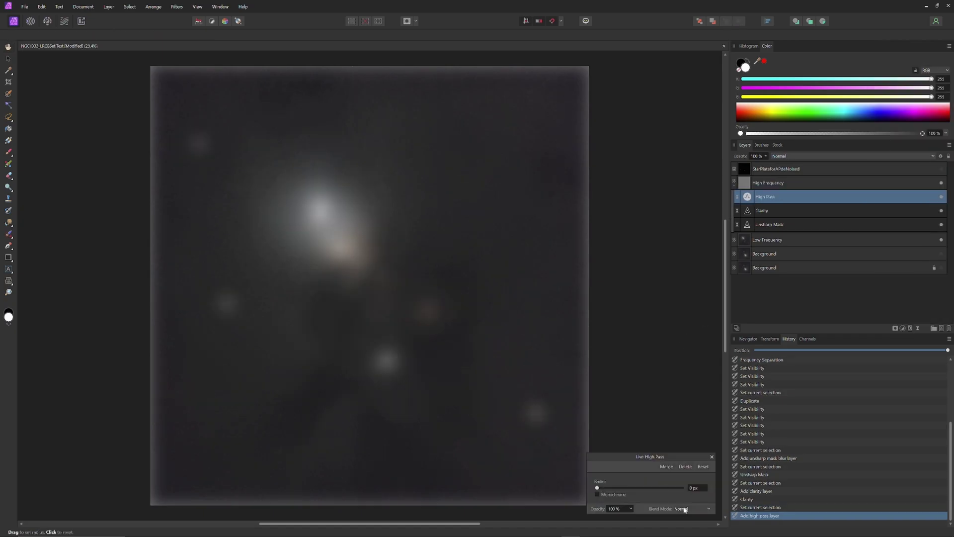
pyautogui.moveTo(597, 488); pyautogui.dragTo(605, 488)
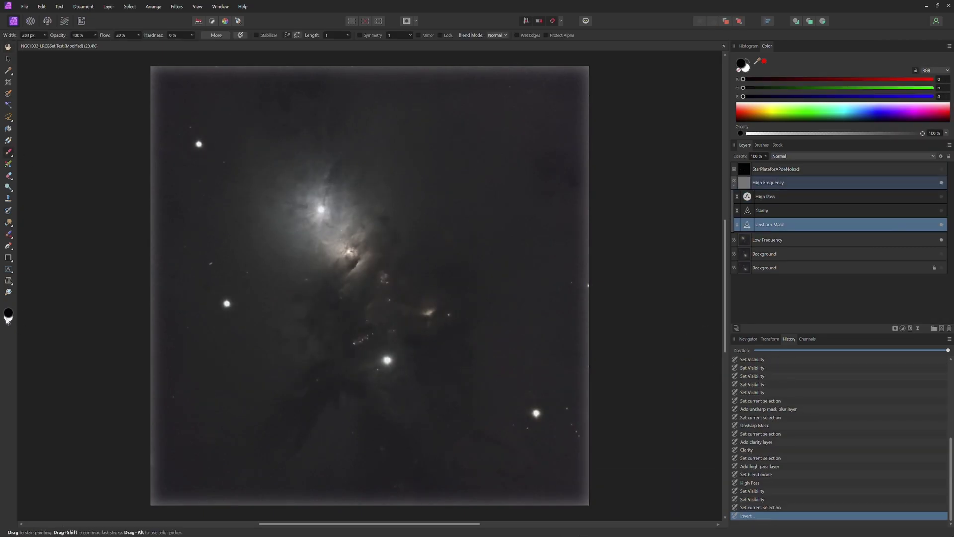
pyautogui.press('b')
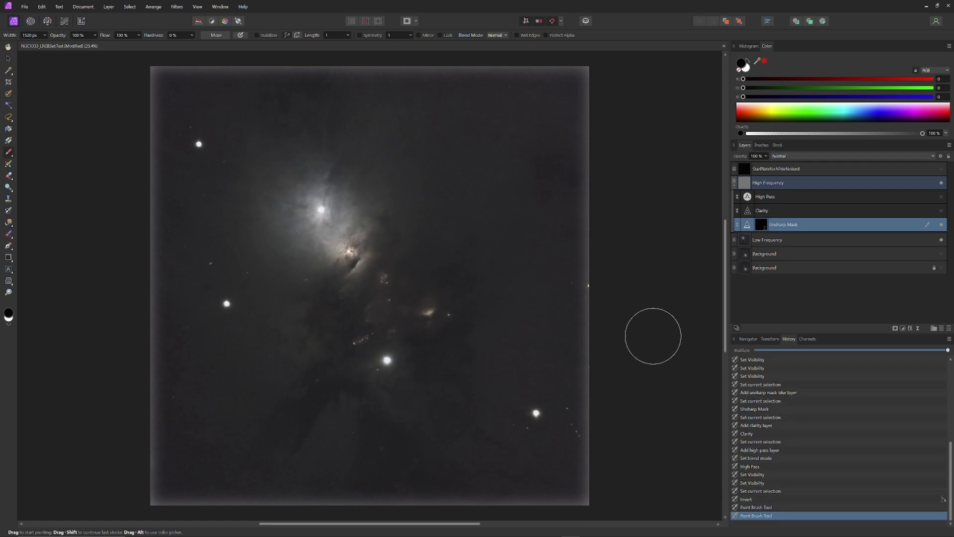
pyautogui.press('v')
pyautogui.hotkey('ctrl', 'z')
pyautogui.press('b')
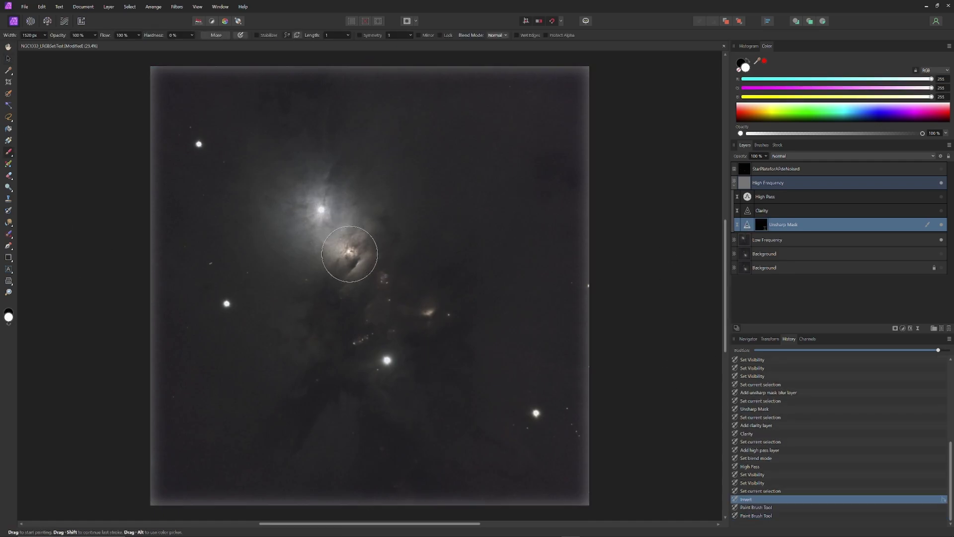
pyautogui.moveTo(379, 323); pyautogui.dragTo(309, 240)
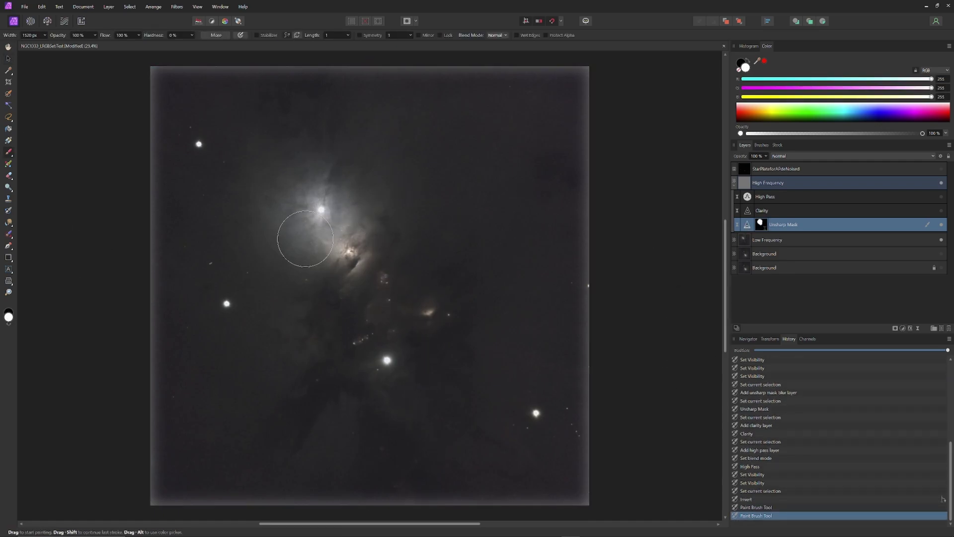
# Invert the Clarity mask to black and paint Clarity back over the nebula
pyautogui.hotkey('alt', ']')
pyautogui.hotkey('ctrl', 'i')
pyautogui.click(290, 136)
pyautogui.click(290, 335)
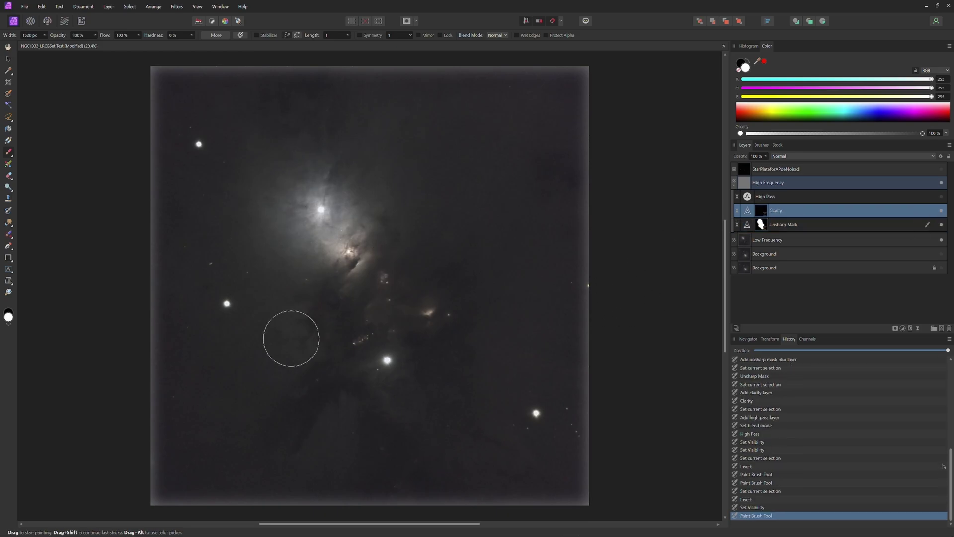
pyautogui.click(423, 409)
pyautogui.click(416, 222)
pyautogui.hotkey('alt', '[')
# Invert the High Pass mask and paint its sharpening onto the nebula only
pyautogui.click(430, 392)
pyautogui.hotkey('alt', ']')
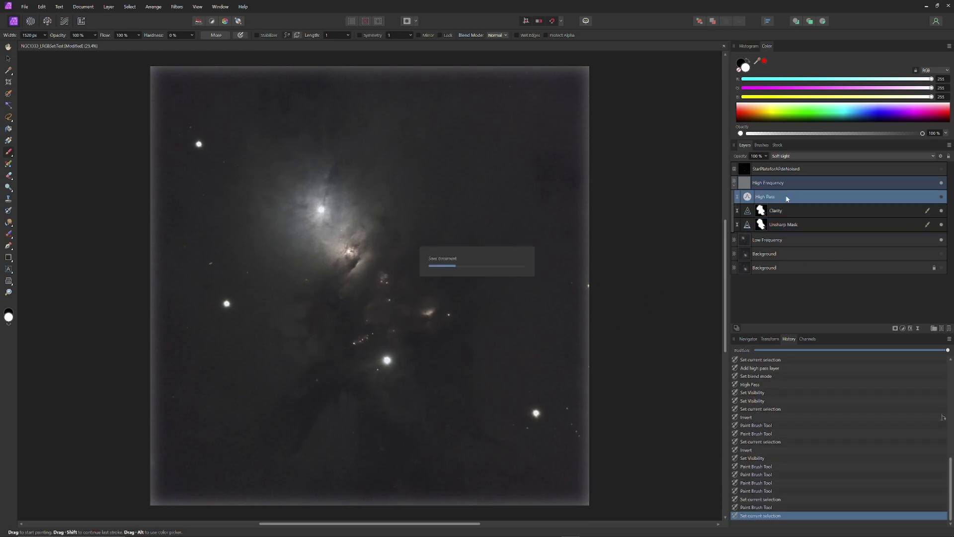
pyautogui.hotkey('ctrl', 'i')
pyautogui.click(321, 248)
pyautogui.click(298, 182)
pyautogui.click(381, 331)
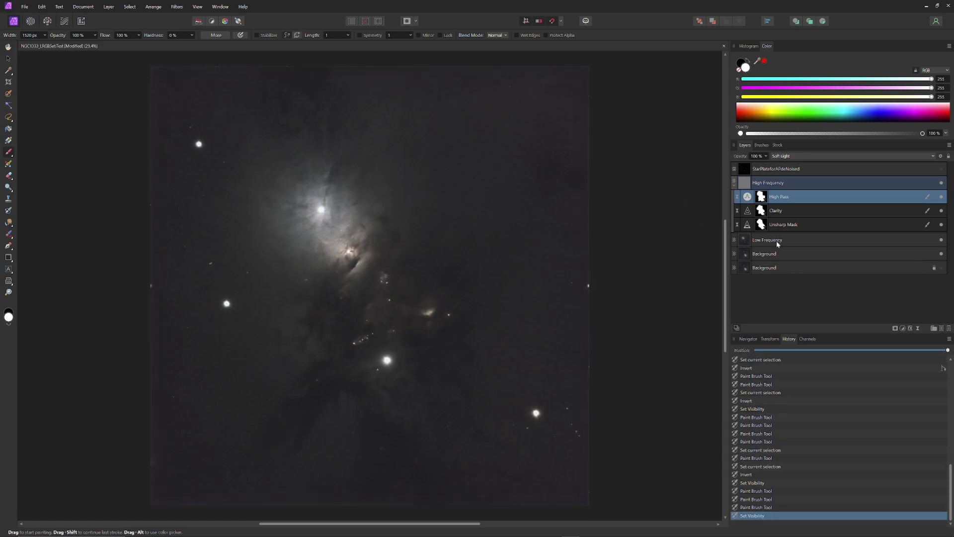
# Add a Levels adjustment to the Low Frequency layer and step through its red and green channels
pyautogui.hotkey('alt', '[')
pyautogui.hotkey('ctrl', 'l')
pyautogui.click(623, 410)
pyautogui.click(611, 426)
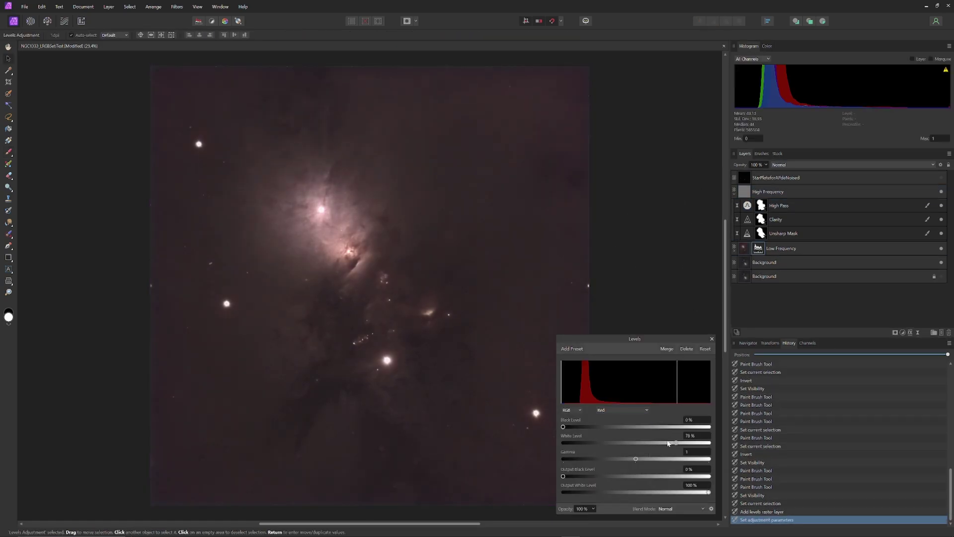
# Set Levels per channel: blue white level 80%, red white level 70%, blue black level 6%
pyautogui.click(622, 409)
pyautogui.click(611, 434)
pyautogui.click(622, 409)
pyautogui.click(612, 442)
pyautogui.moveTo(710, 443); pyautogui.dragTo(667, 443)
pyautogui.click(622, 410)
pyautogui.click(611, 434)
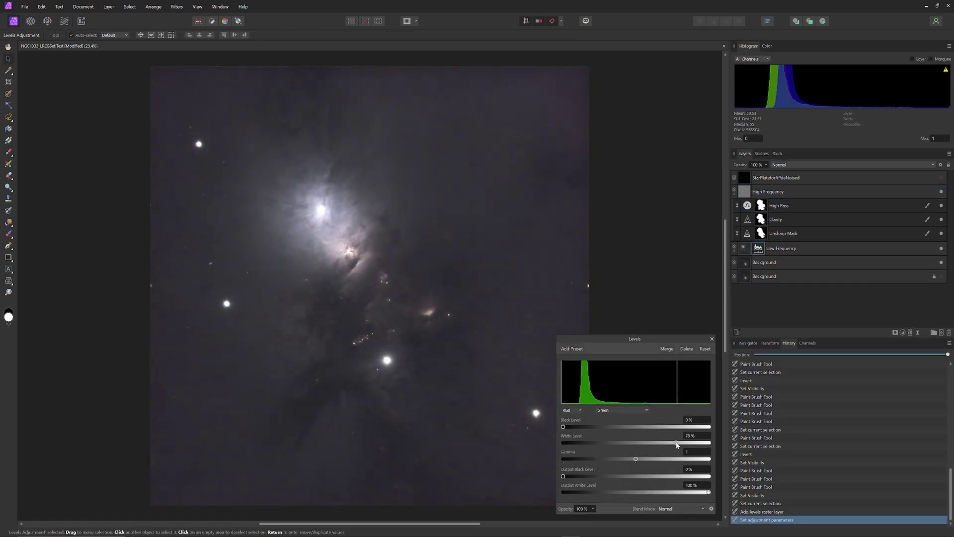
pyautogui.click(623, 409)
pyautogui.click(611, 426)
pyautogui.click(571, 428)
pyautogui.click(623, 410)
pyautogui.click(611, 441)
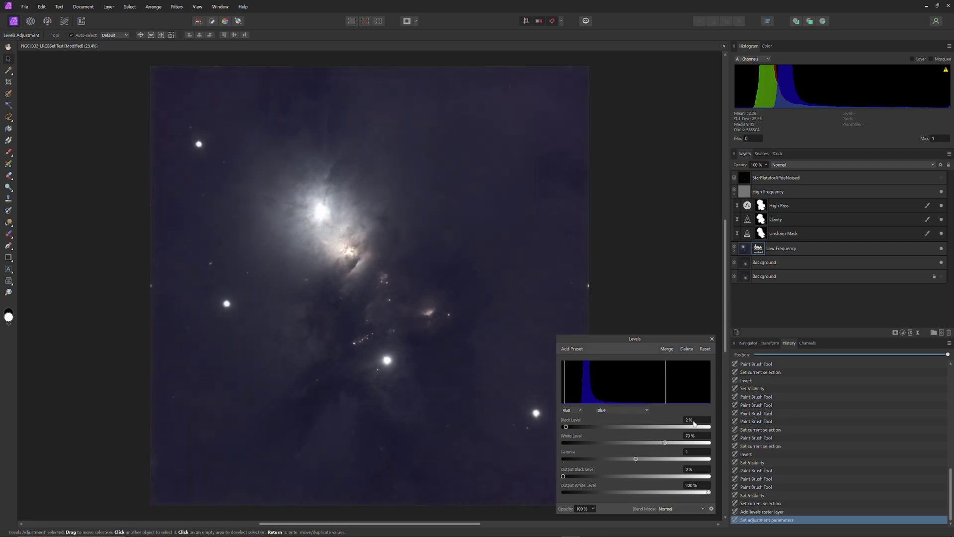
# Paint black on the Levels mask over the bright core star
pyautogui.press('b')
pyautogui.click(9, 315)
pyautogui.click(321, 211)
pyautogui.click(388, 360)
pyautogui.click(199, 144)
pyautogui.moveTo(635, 339); pyautogui.dragTo(664, 338)
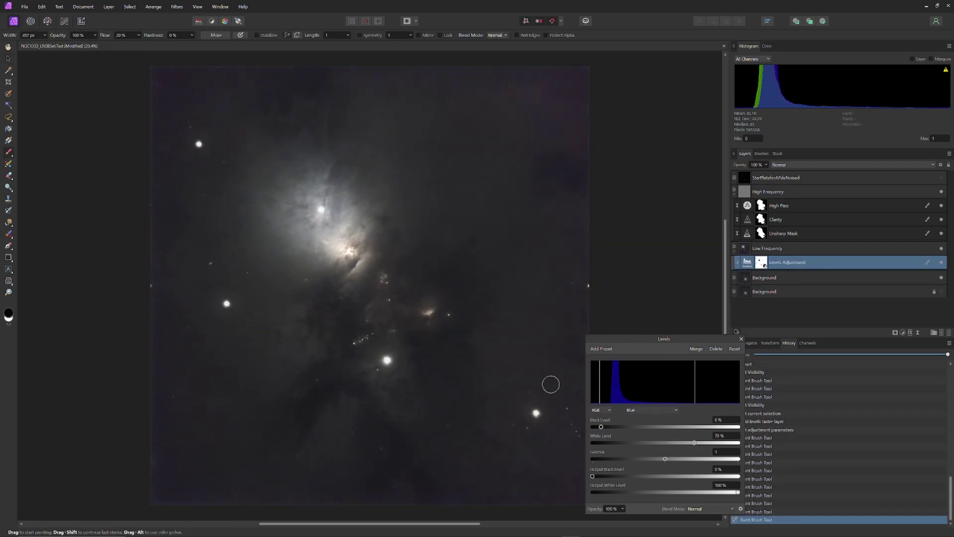
pyautogui.click(536, 413)
pyautogui.press('x')
pyautogui.press(']')
# Zoom into the nebula core and touch up the Levels mask over the core star
pyautogui.click(381, 351)
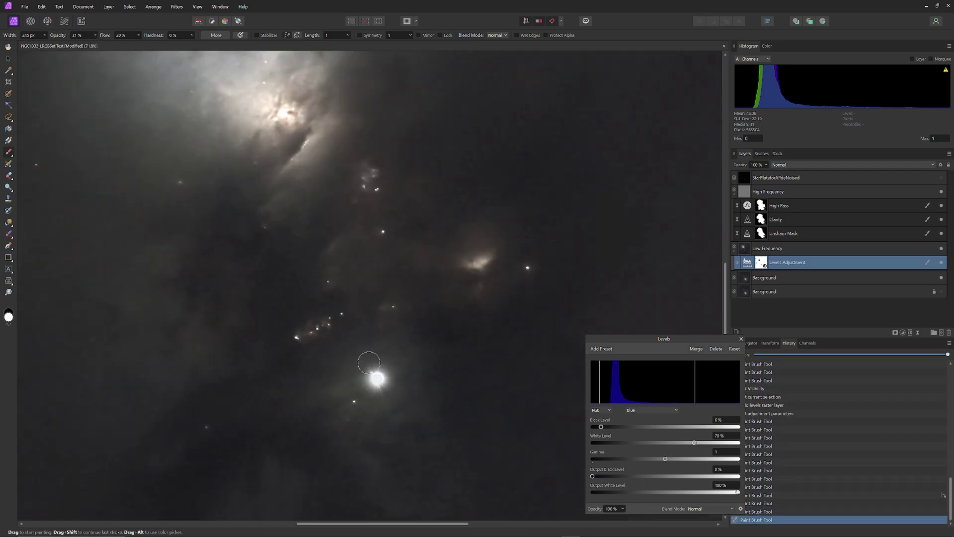
pyautogui.click(384, 354)
pyautogui.press('x')
pyautogui.press('h')
pyautogui.press('b')
pyautogui.scroll(3, 330, 216)
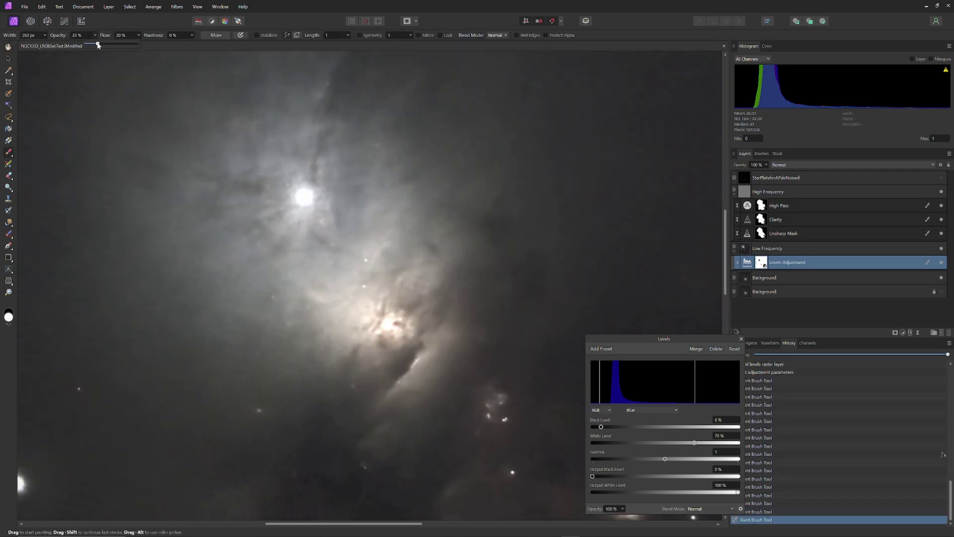
pyautogui.click(304, 197)
pyautogui.click(304, 198)
pyautogui.press('h')
pyautogui.hotkey('ctrl', '0')
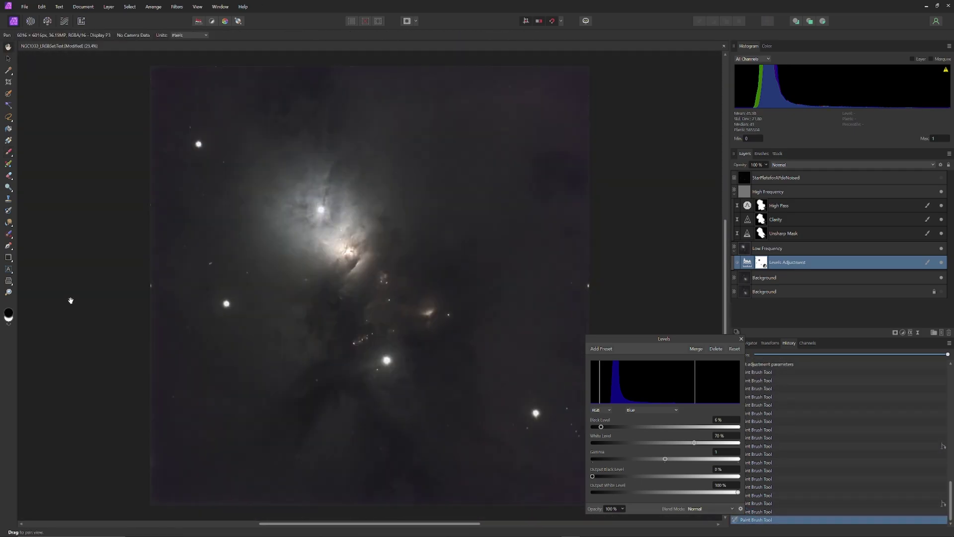
# Close the Levels settings, toggle the layer to compare, and add a Vibrance adjustment
pyautogui.click(741, 338)
pyautogui.click(941, 263)
pyautogui.press('b')
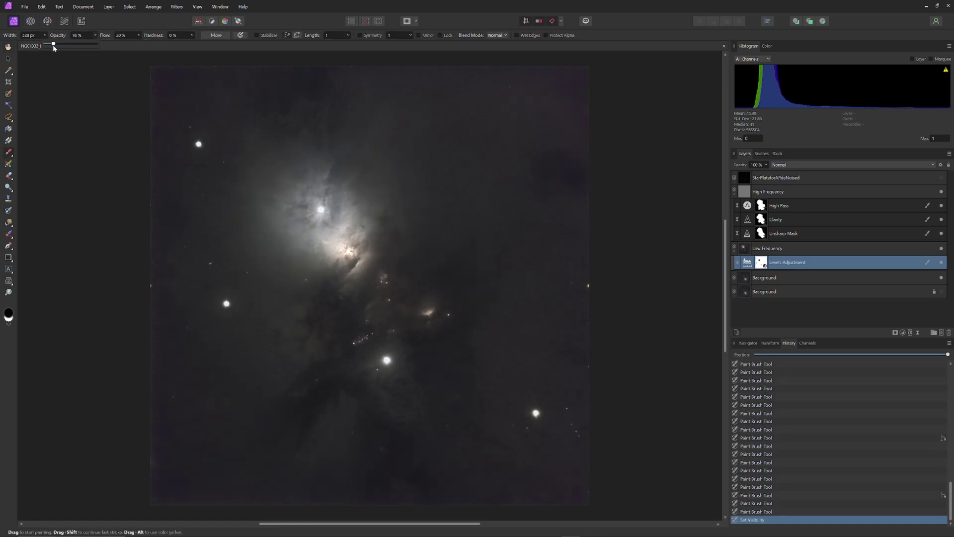
pyautogui.hotkey('ctrl', 'alt', 'v')
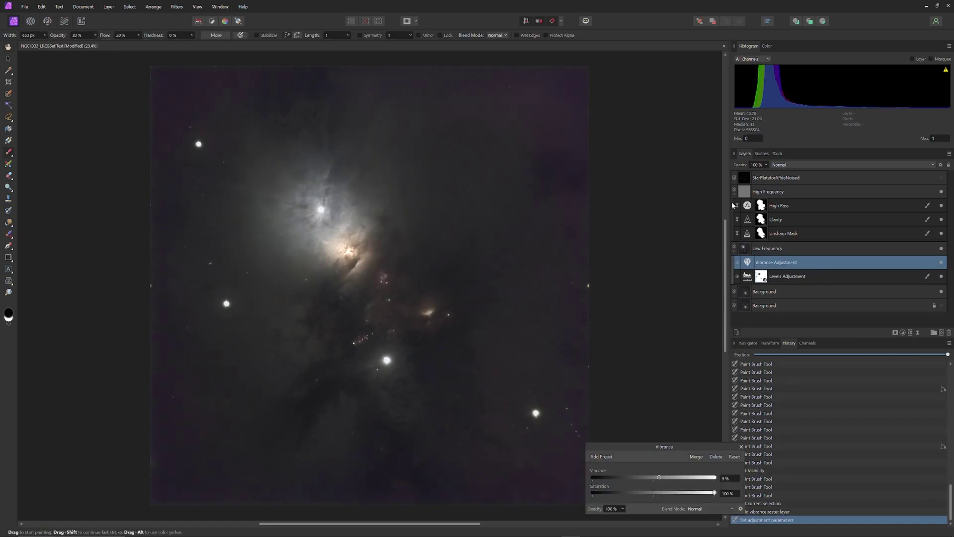
# Set Vibrance to 100% with reduced saturation and compare the image with and without it
pyautogui.press('v')
pyautogui.moveTo(662, 477)
pyautogui.mouseDown()
pyautogui.moveTo(716, 477)
pyautogui.moveTo(679, 494)
pyautogui.moveTo(689, 494)
pyautogui.moveTo(654, 479)
pyautogui.mouseUp()
pyautogui.click(943, 262)
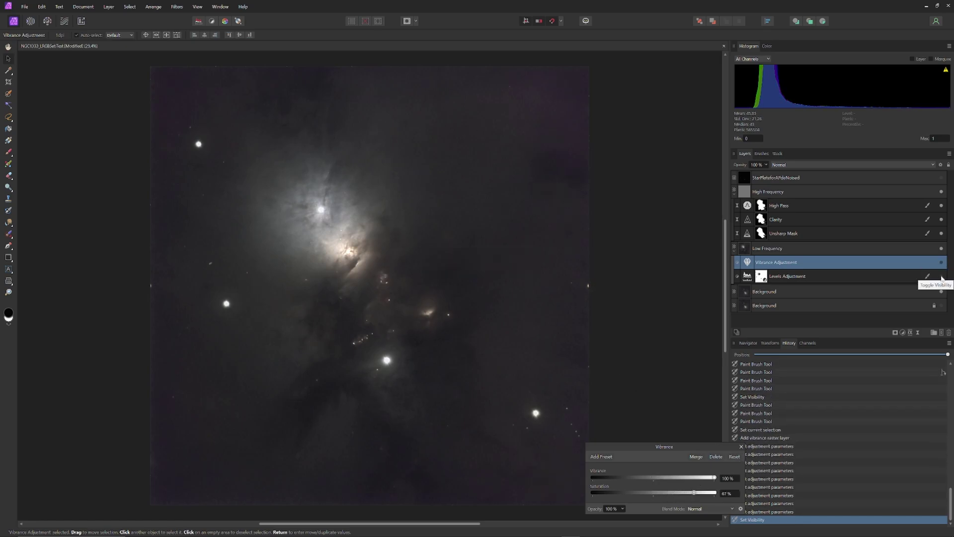
pyautogui.click(942, 263)
pyautogui.click(942, 263)
pyautogui.click(943, 264)
pyautogui.click(943, 263)
# Paint the Levels adjustment's mask around the nebula core
pyautogui.click(795, 277)
pyautogui.press('b')
pyautogui.scroll(4, 325, 251)
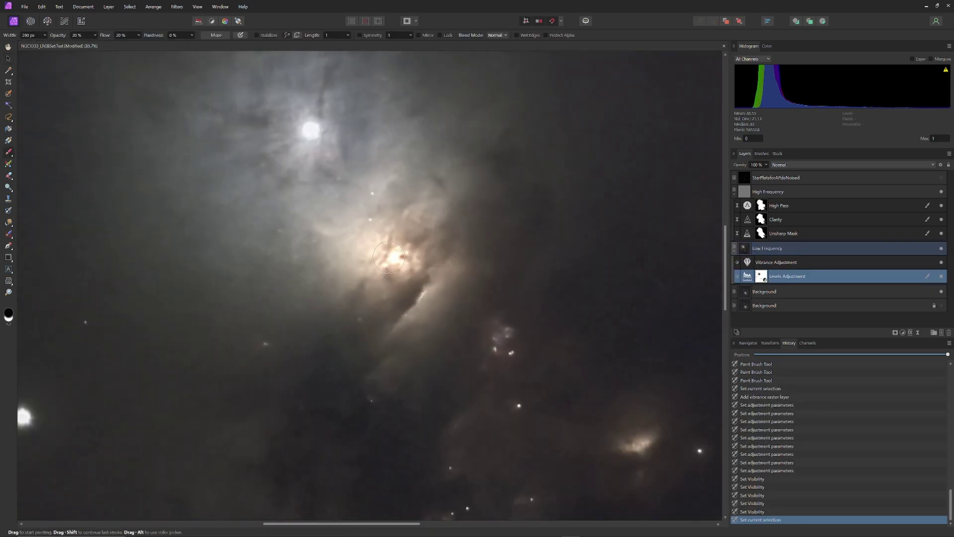
pyautogui.click(395, 263)
pyautogui.click(395, 262)
pyautogui.click(396, 262)
pyautogui.click(395, 263)
pyautogui.click(395, 262)
pyautogui.click(395, 262)
pyautogui.click(395, 262)
pyautogui.click(395, 262)
pyautogui.click(395, 263)
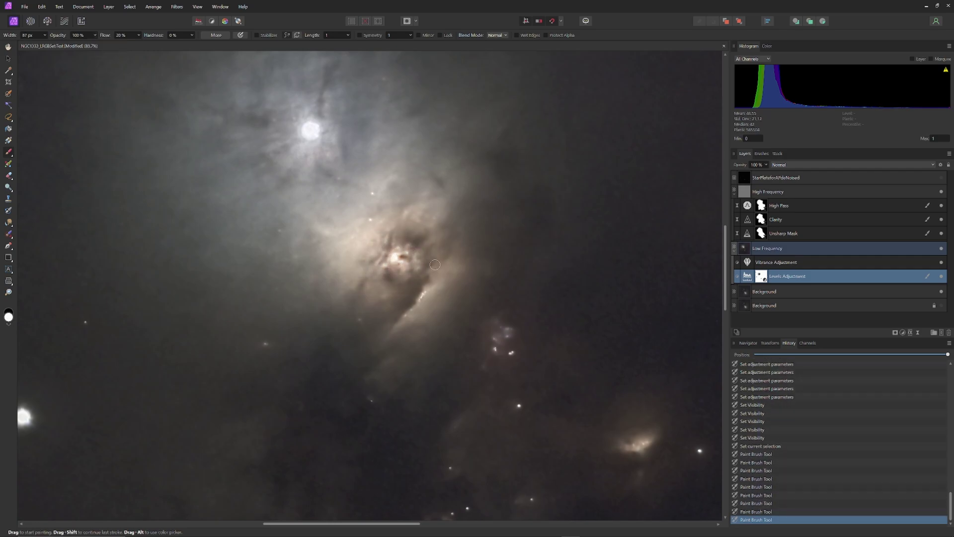
# Refine the Levels mask with a smaller, higher-opacity brush and compare the result
pyautogui.press('[')
pyautogui.press('[')
pyautogui.press('[')
pyautogui.press('[')
pyautogui.press('2')
pyautogui.press('4')
pyautogui.hotkey('ctrl', '0')
pyautogui.click(6, 315)
pyautogui.press(']')
pyautogui.press(']')
pyautogui.press(']')
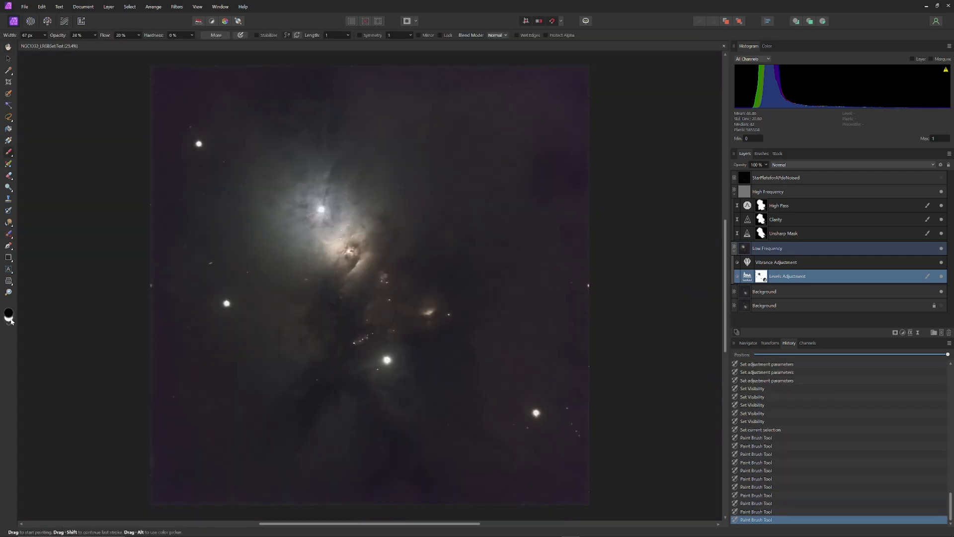
pyautogui.scroll(2, 349, 248)
pyautogui.hotkey('ctrl', '0')
pyautogui.press('h')
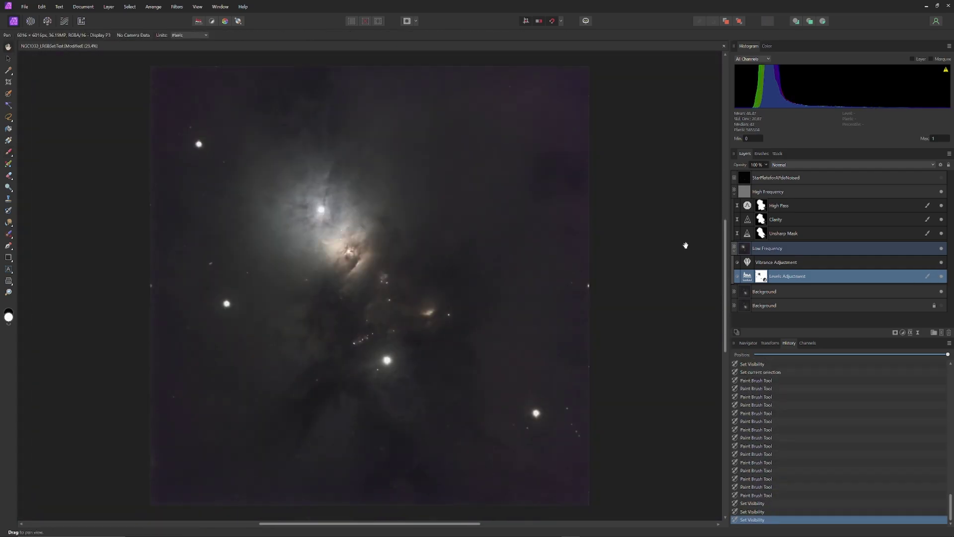
# Try blend modes on a Low Frequency duplicate, delete it, and duplicate the High Frequency group
pyautogui.click(775, 248)
pyautogui.hotkey('ctrl', 'j')
pyautogui.click(796, 165)
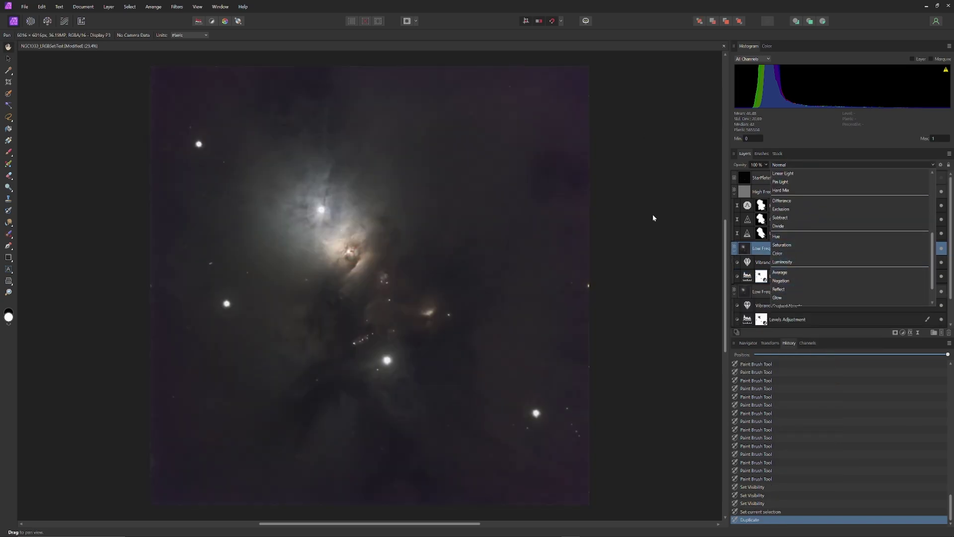
pyautogui.scroll(3, 792, 203)
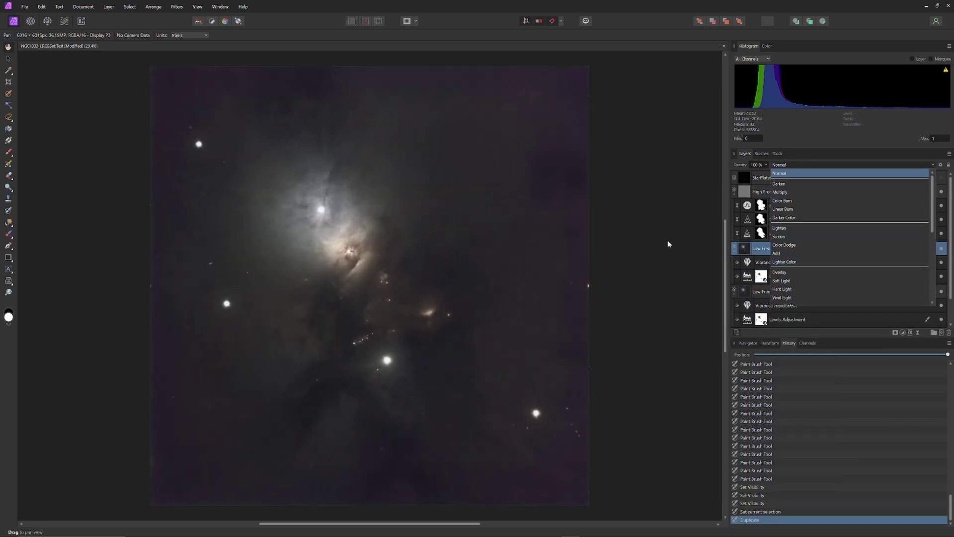
pyautogui.click(667, 240)
pyautogui.press('Delete')
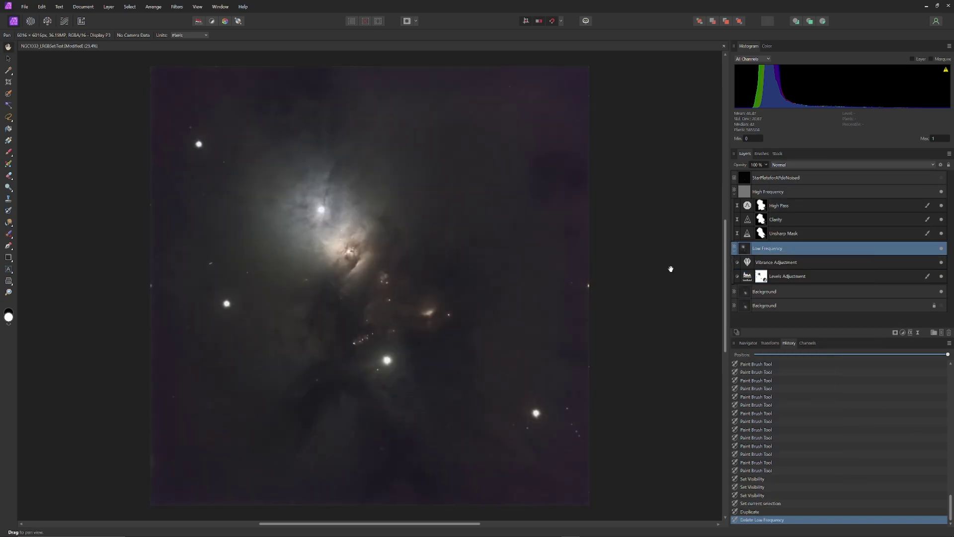
pyautogui.click(768, 191)
pyautogui.hotkey('ctrl', 'j')
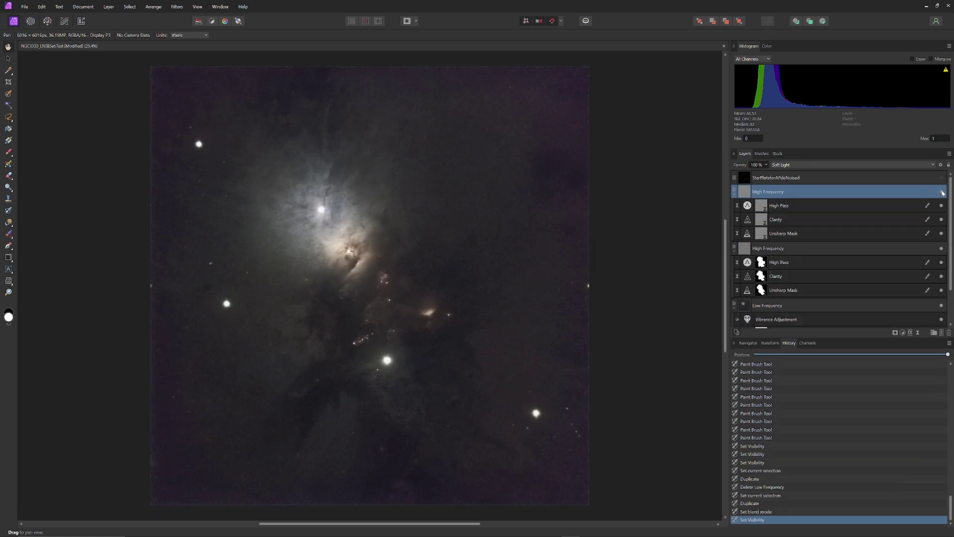
# Tweak the duplicated group's Unsharp Mask, Clarity and High Pass filters, toggling Clarity to compare
pyautogui.doubleClick(761, 233)
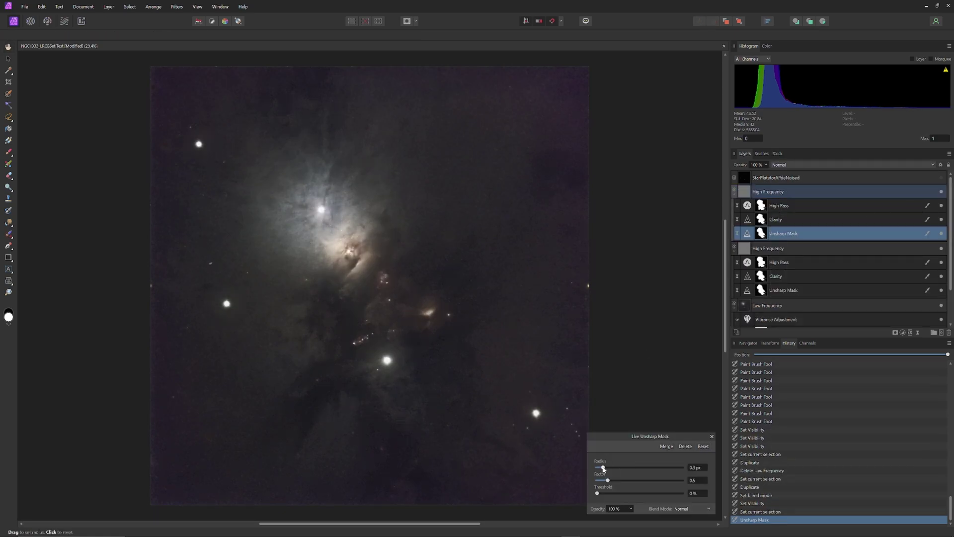
pyautogui.click(942, 219)
pyautogui.click(942, 220)
pyautogui.doubleClick(761, 219)
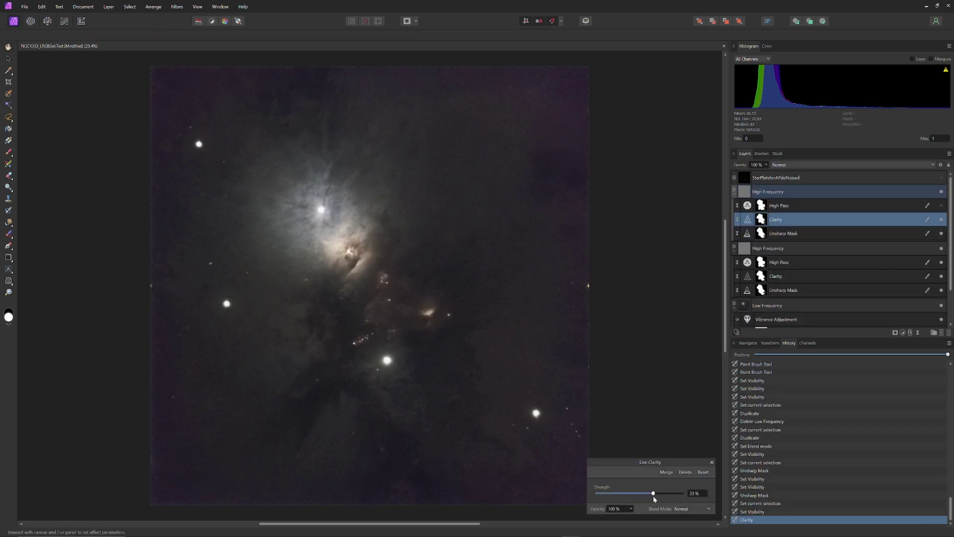
pyautogui.doubleClick(761, 205)
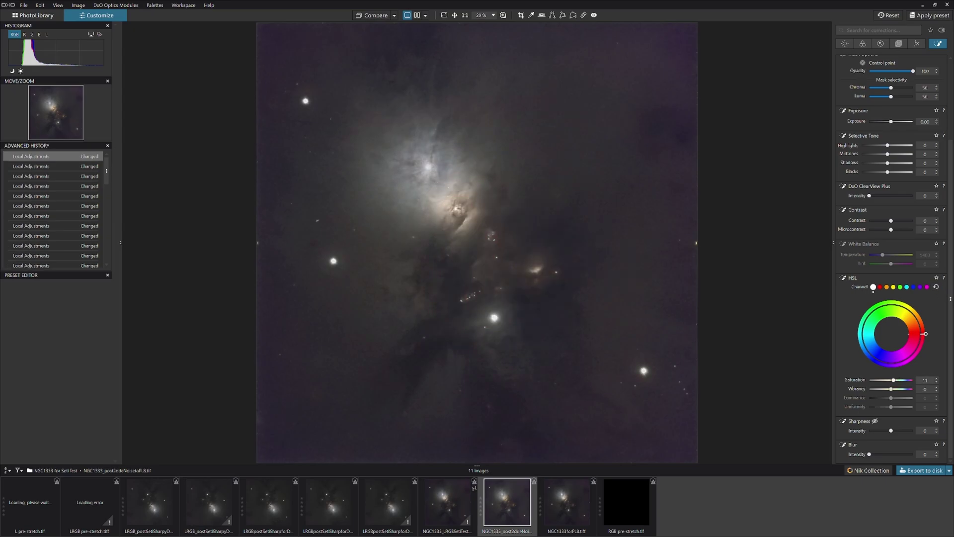
# On the nebula-core control point, raise vibrancy to 61, adjust red hues and add ClearView Plus
pyautogui.click(490, 239)
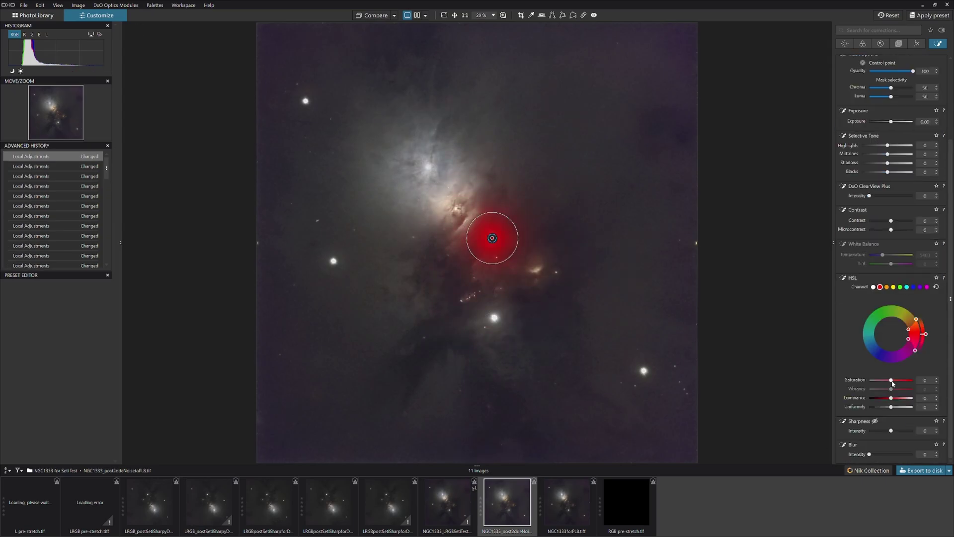
pyautogui.click(428, 166)
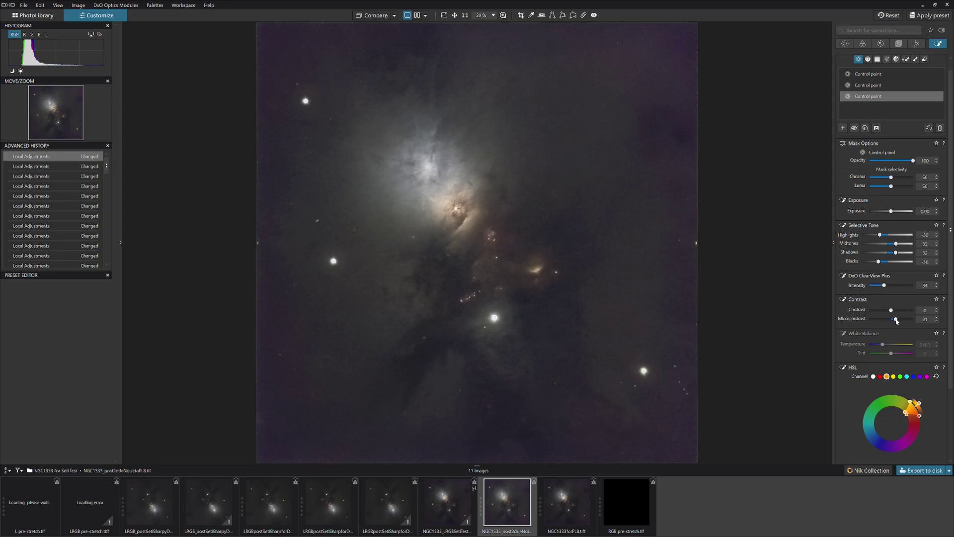
pyautogui.scroll(-3, 898, 278)
pyautogui.click(873, 287)
pyautogui.moveTo(891, 388); pyautogui.dragTo(905, 390)
pyautogui.click(880, 286)
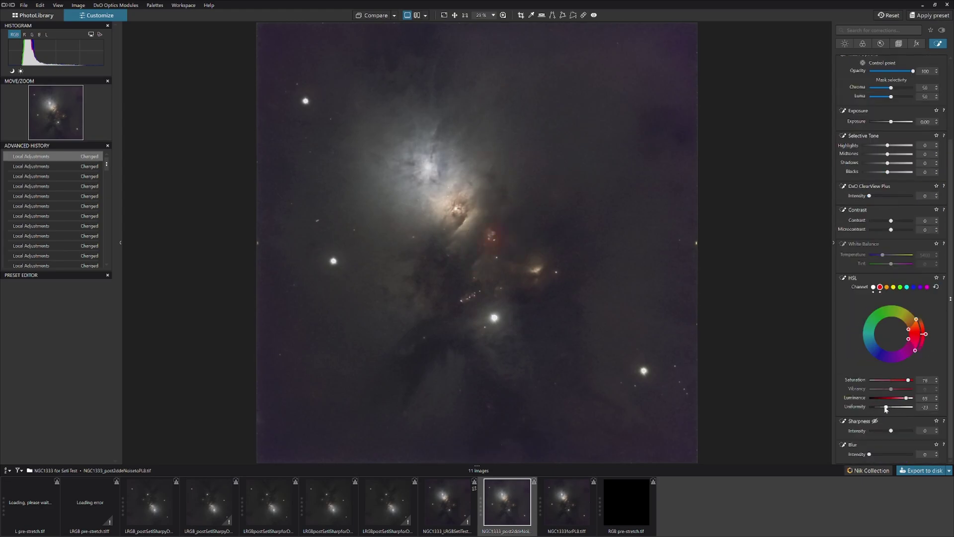
pyautogui.click(873, 195)
# Add a lower-right background control point with blur 56, then another point near the centre
pyautogui.scroll(3, 890, 248)
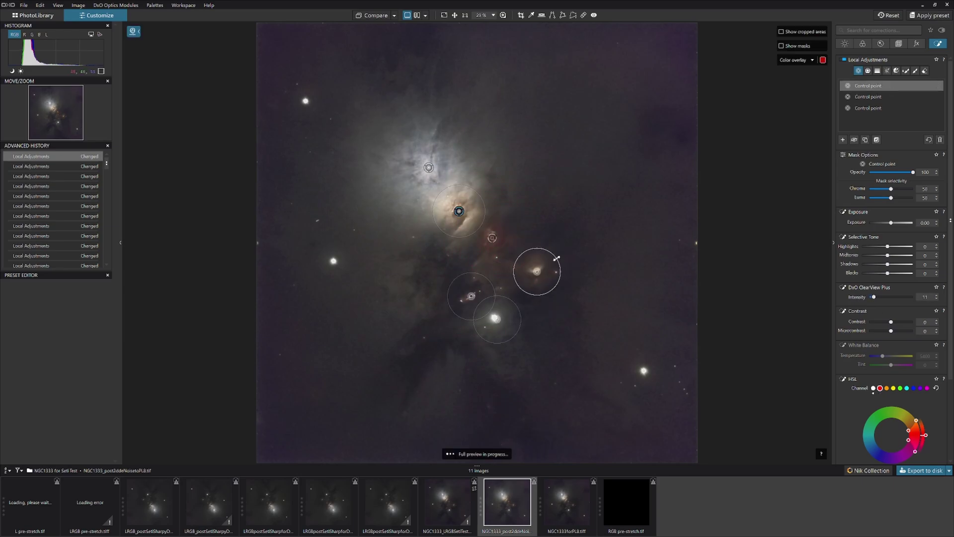
pyautogui.scroll(-3, 894, 326)
pyautogui.scroll(3, 894, 326)
pyautogui.click(626, 407)
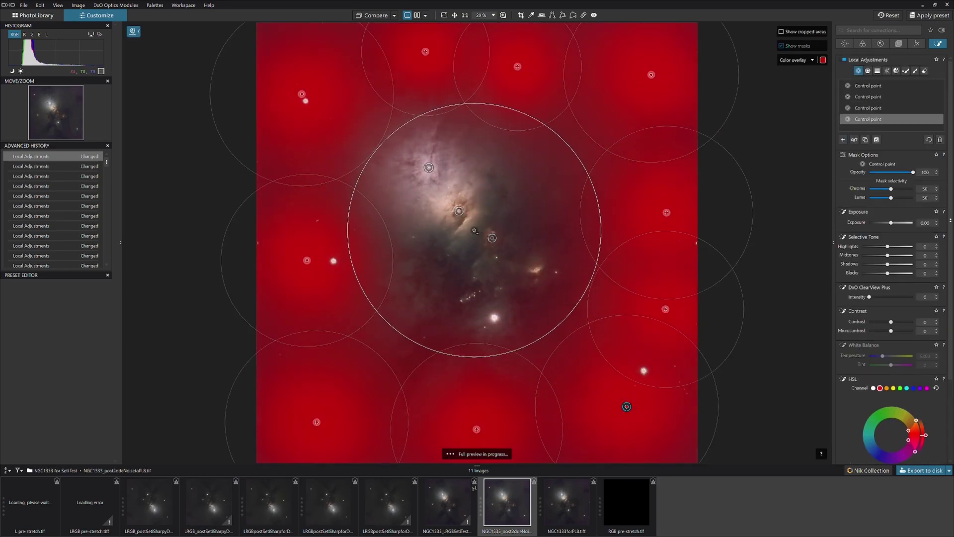
pyautogui.scroll(-3, 890, 348)
pyautogui.click(877, 454)
pyautogui.moveTo(877, 454); pyautogui.dragTo(893, 454)
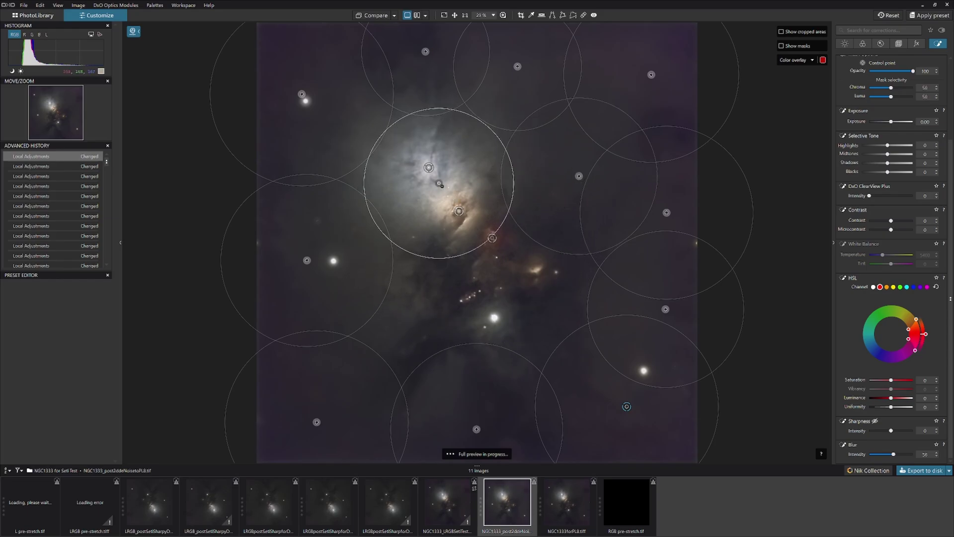
pyautogui.click(468, 296)
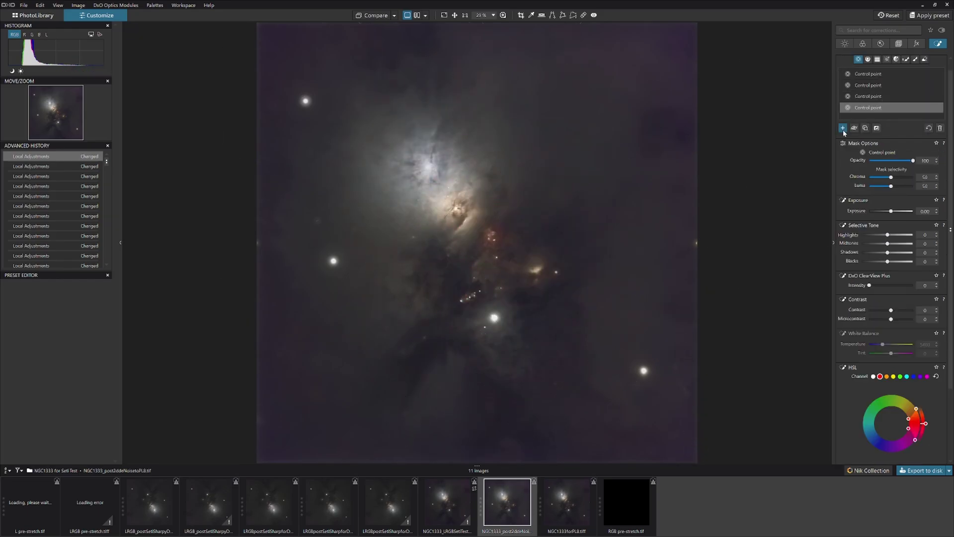